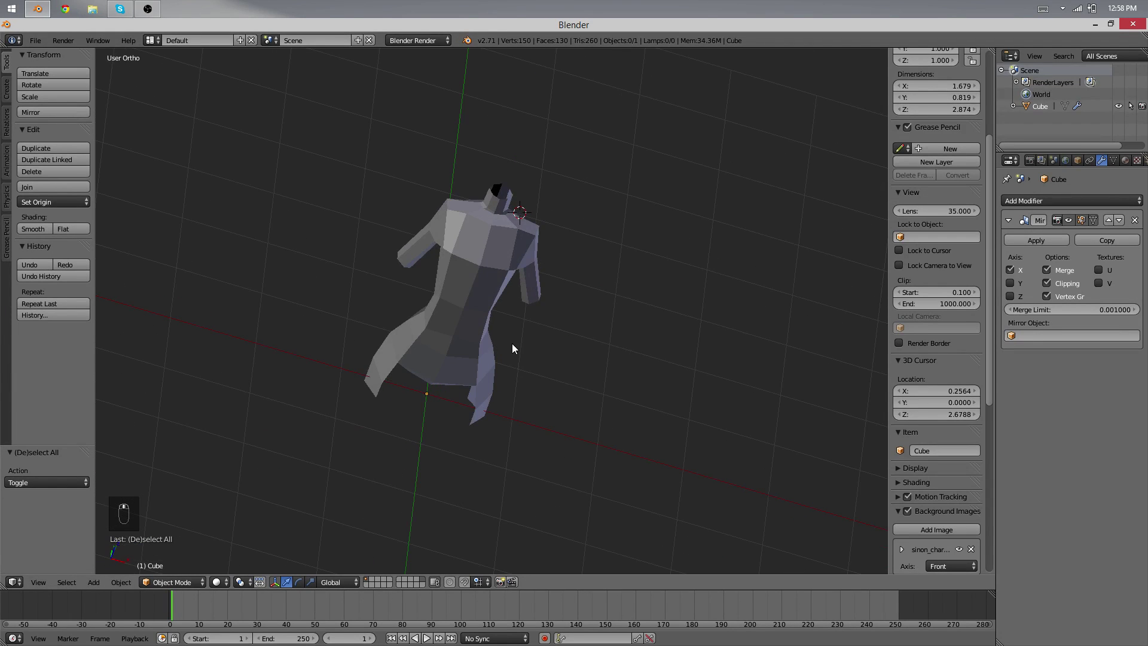
Enter mesh editing and extrude the bottom edges of the crotch strip downward about 0.32 units to extend the inner thigh
{"action": "scroll", "coordinate": [384, 295], "scroll_direction": "up", "scroll_amount": 3}
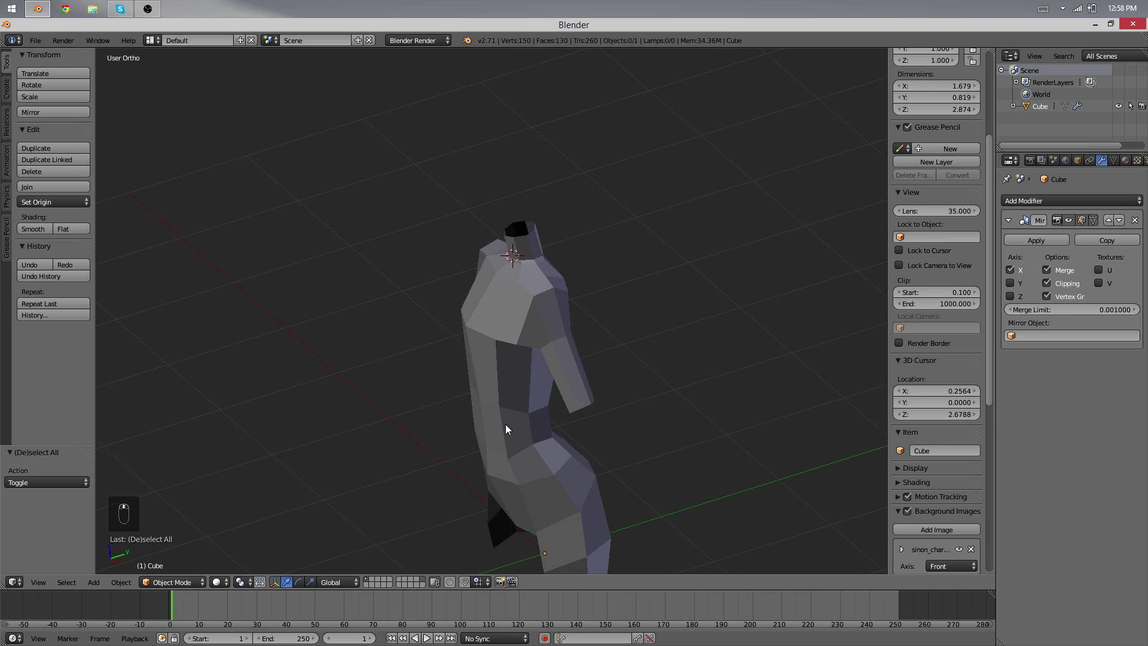
{"action": "scroll", "coordinate": [505, 425], "scroll_direction": "down", "scroll_amount": 1}
{"action": "middle_click_drag", "start_coordinate": [411, 324], "coordinate": [442, 261], "text": "shift"}
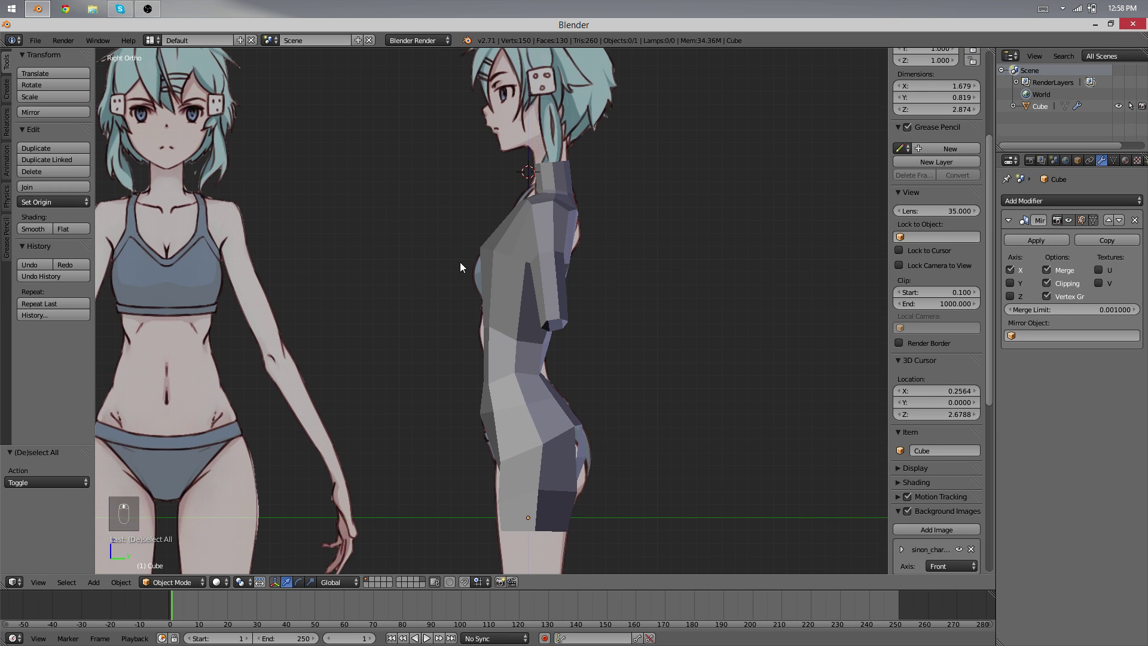
{"action": "middle_click_drag", "start_coordinate": [485, 312], "coordinate": [481, 251], "text": "shift"}
{"action": "middle_click_drag", "start_coordinate": [472, 192], "coordinate": [654, 374]}
{"action": "scroll", "coordinate": [655, 379], "scroll_direction": "up", "scroll_amount": 5}
{"action": "key", "text": "Tab"}
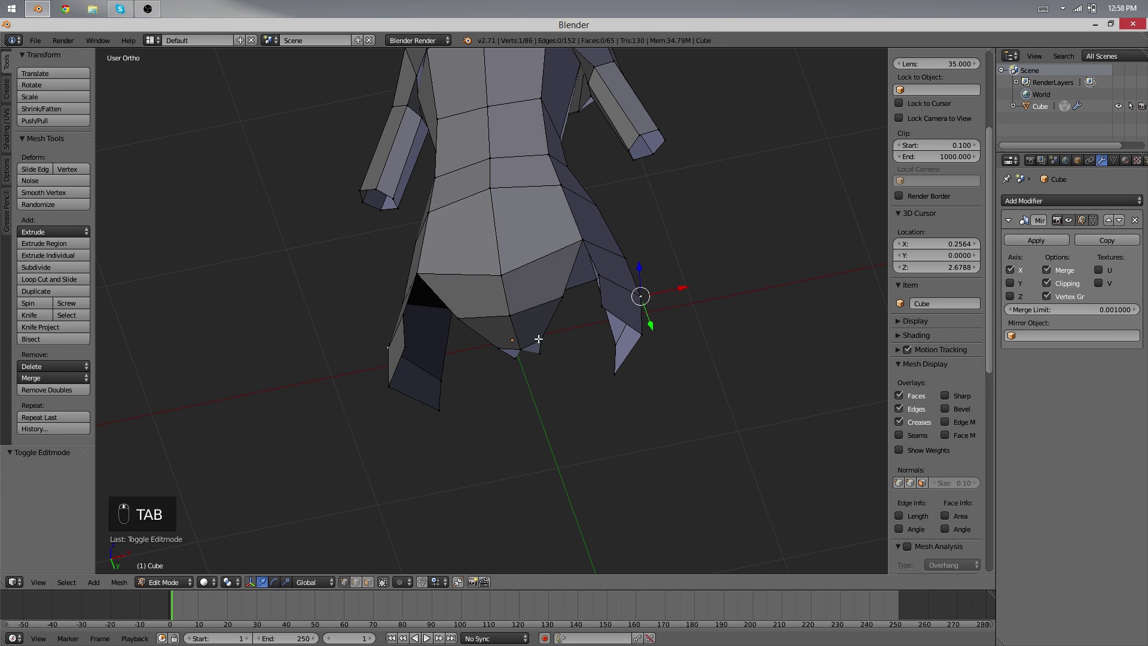
{"action": "middle_click_drag", "start_coordinate": [564, 301], "coordinate": [585, 406]}
{"action": "middle_click_drag", "start_coordinate": [512, 317], "coordinate": [502, 367]}
{"action": "key", "text": "e"}
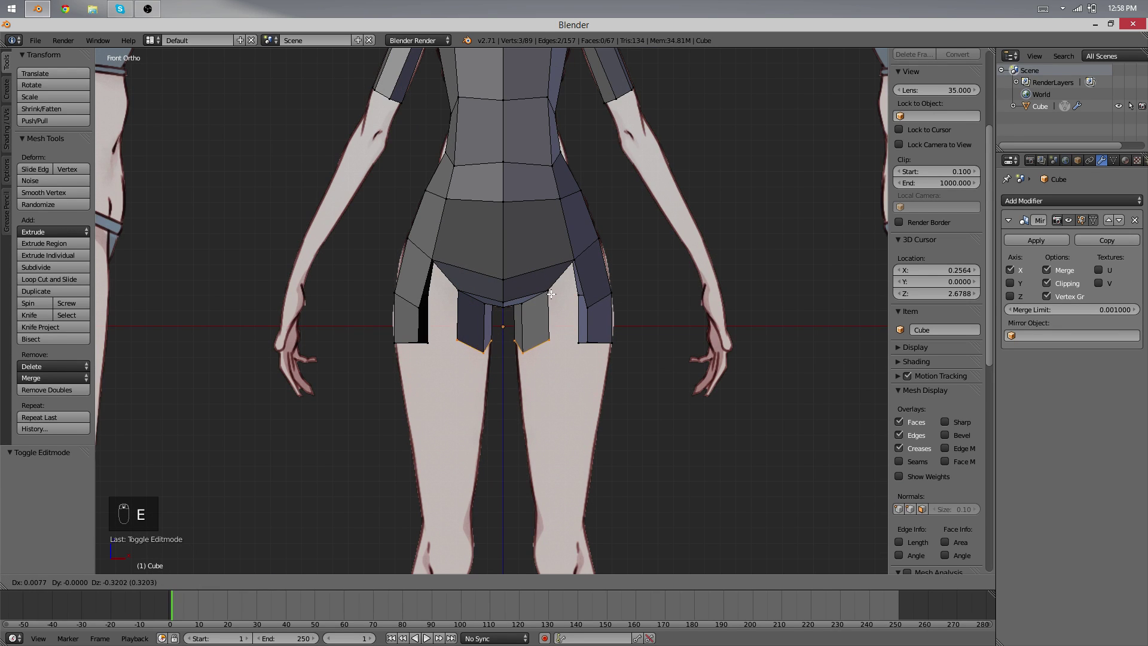
{"action": "left_click", "coordinate": [552, 294]}
Move the lower corner vertices of the extruded inner-thigh strip to follow the leg outline in the front reference
{"action": "right_click", "coordinate": [513, 338]}
{"action": "key", "text": "g"}
{"action": "left_click", "coordinate": [521, 336]}
{"action": "right_click", "coordinate": [519, 345]}
{"action": "key", "text": "g"}
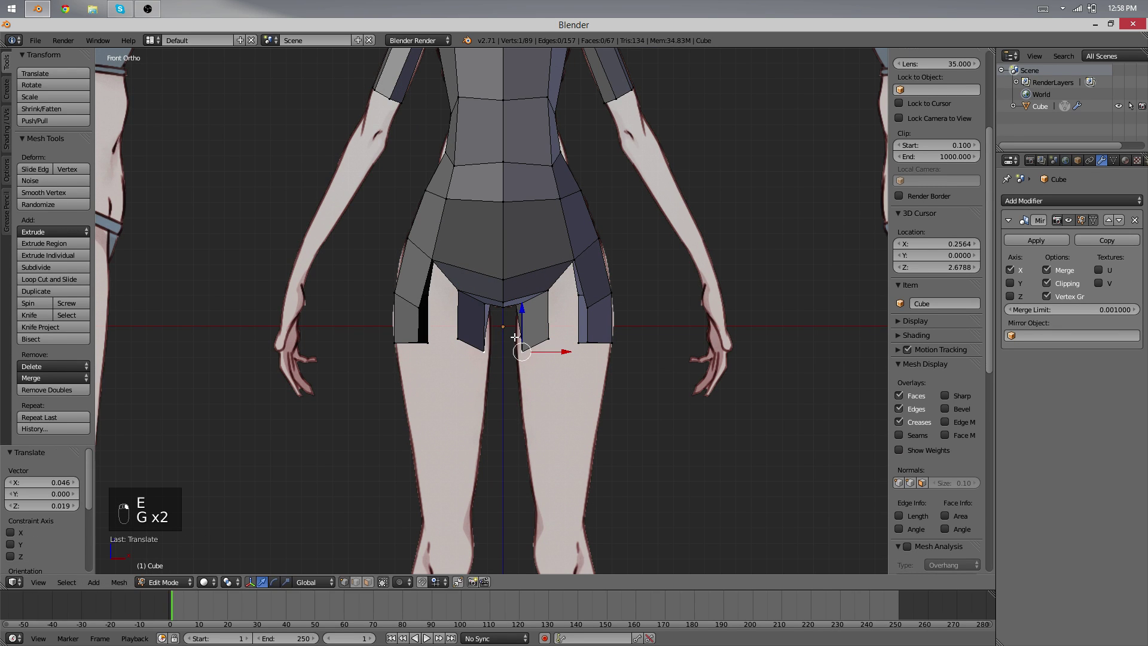
{"action": "left_click", "coordinate": [544, 346]}
{"action": "middle_click_drag", "start_coordinate": [544, 346], "coordinate": [484, 324]}
{"action": "left_click", "coordinate": [532, 365]}
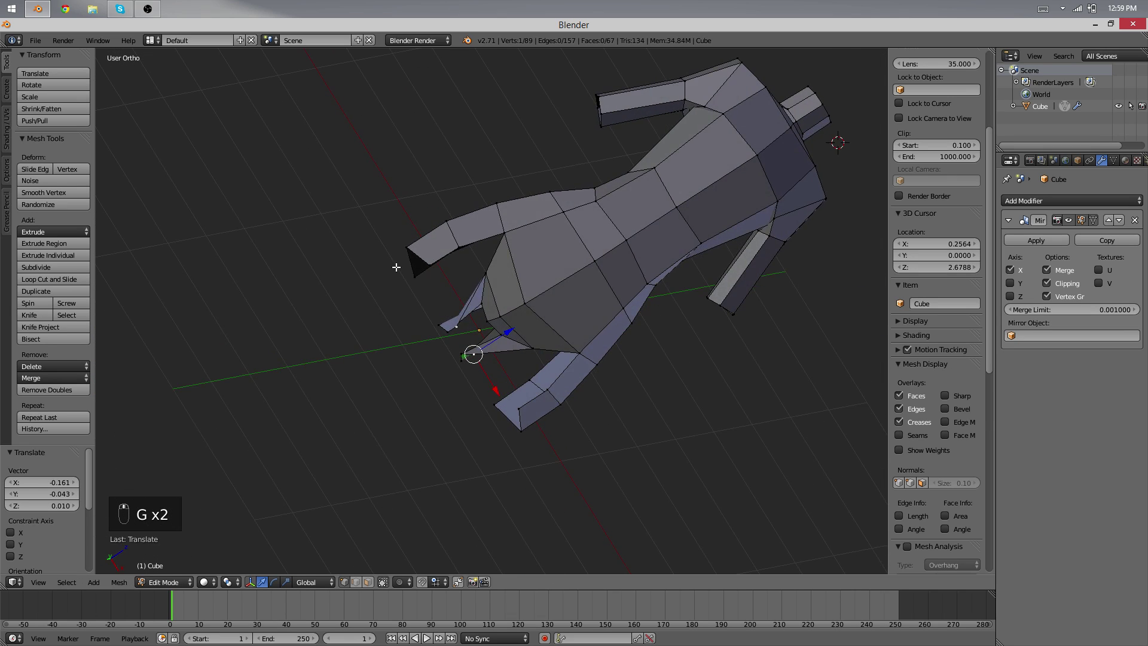
Add one loop cut across the inner-thigh strip and move it to follow the front reference's leg outline
{"action": "middle_click_drag", "start_coordinate": [389, 276], "coordinate": [524, 235]}
{"action": "middle_click_drag", "start_coordinate": [605, 254], "coordinate": [540, 311]}
{"action": "key", "text": "ctrl+r"}
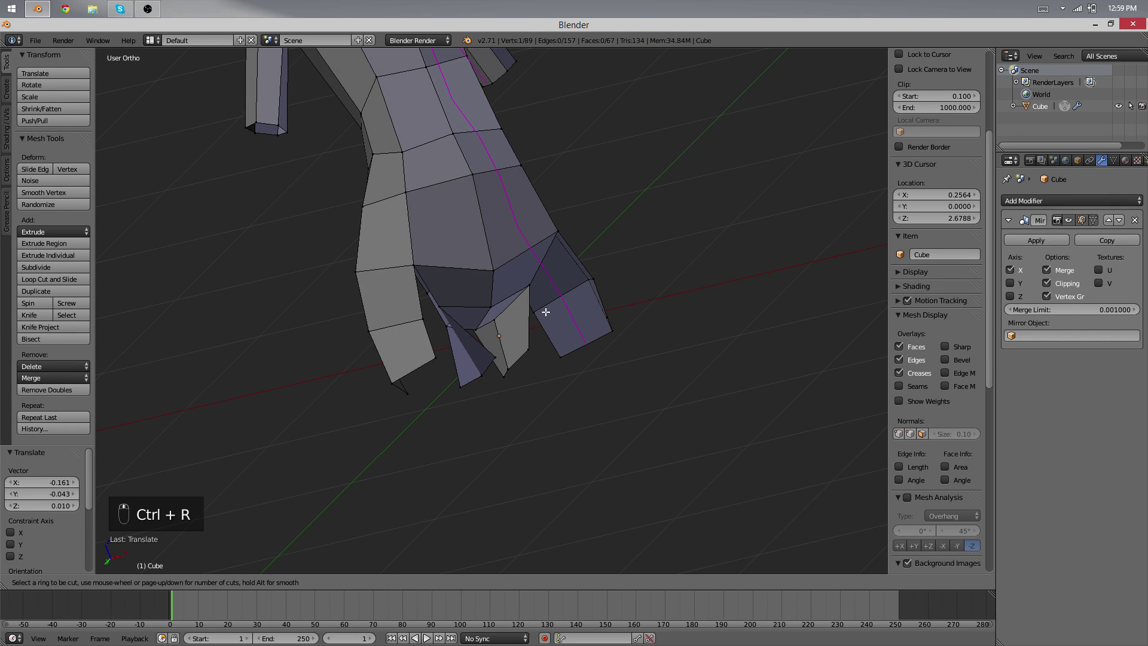
{"action": "left_click", "coordinate": [524, 323]}
{"action": "right_click", "coordinate": [525, 323]}
{"action": "key", "text": "KP_1"}
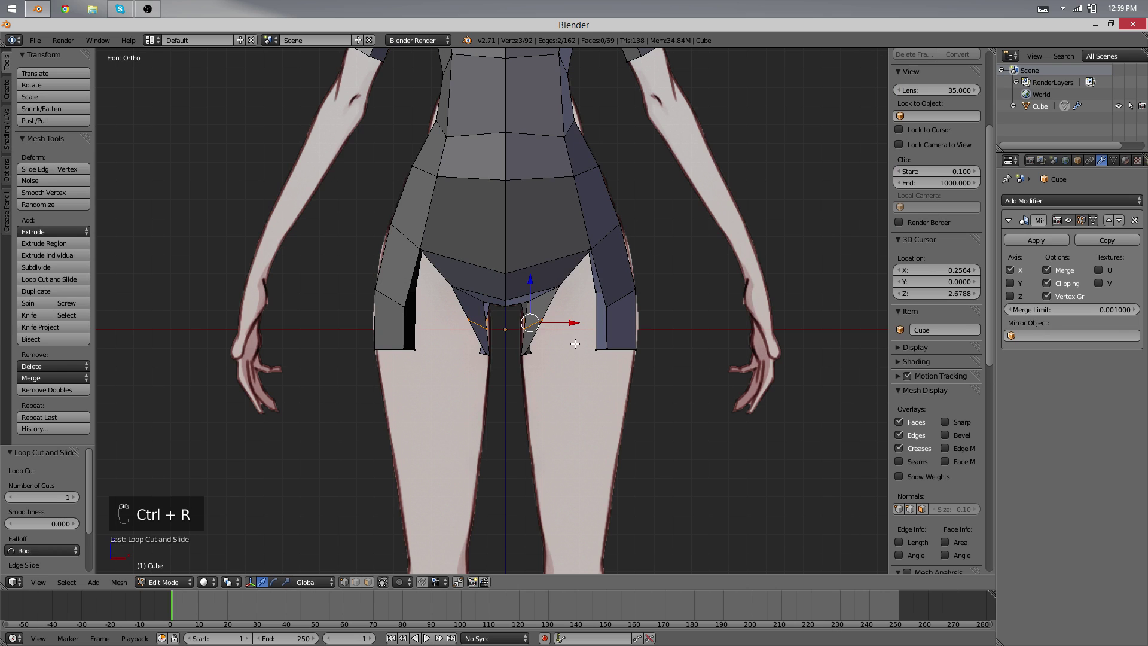
{"action": "left_click", "coordinate": [573, 341]}
Fill two faces across the front leg gap, joining the inner-thigh strip to the outer thigh
{"action": "middle_click_drag", "start_coordinate": [573, 342], "coordinate": [542, 317]}
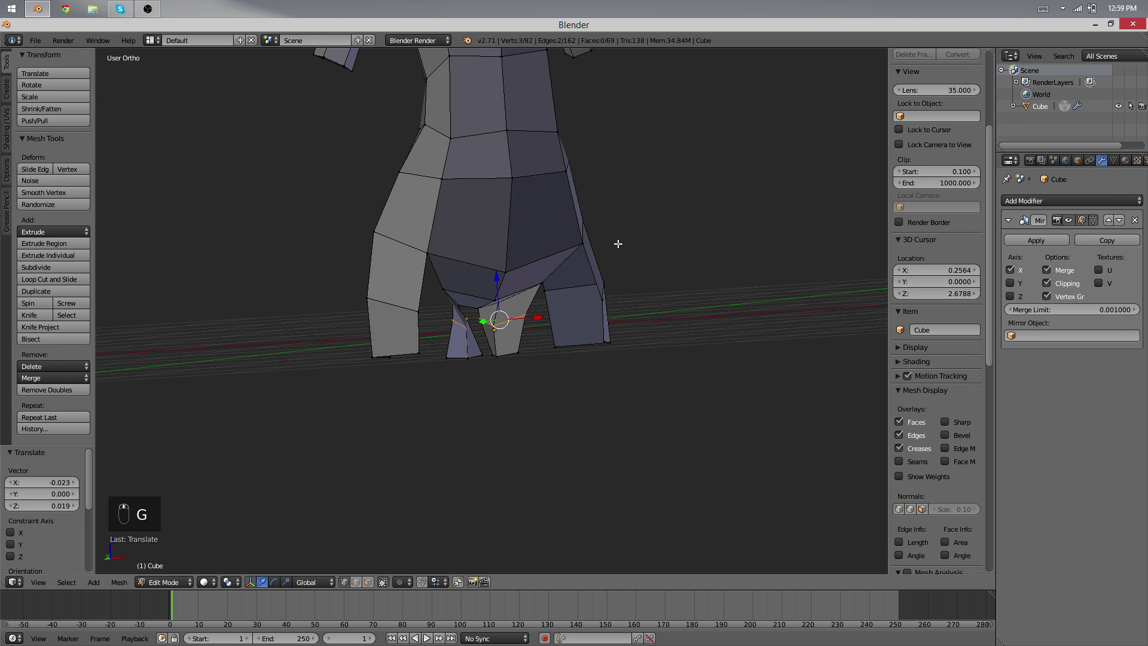
{"action": "middle_click_drag", "start_coordinate": [617, 244], "coordinate": [544, 204]}
{"action": "key", "text": "f"}
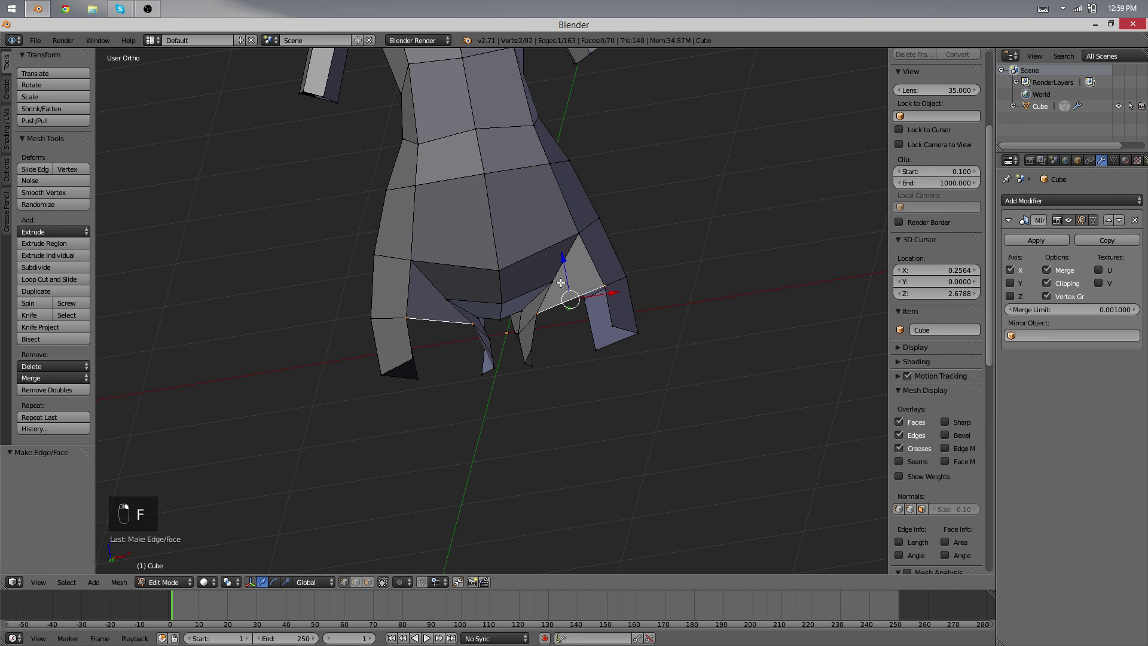
{"action": "key", "text": "f"}
Slide, move and rotate the edge across the new front thigh faces to shape the leg opening
{"action": "middle_click_drag", "start_coordinate": [568, 262], "coordinate": [503, 250]}
{"action": "key", "text": "g"}
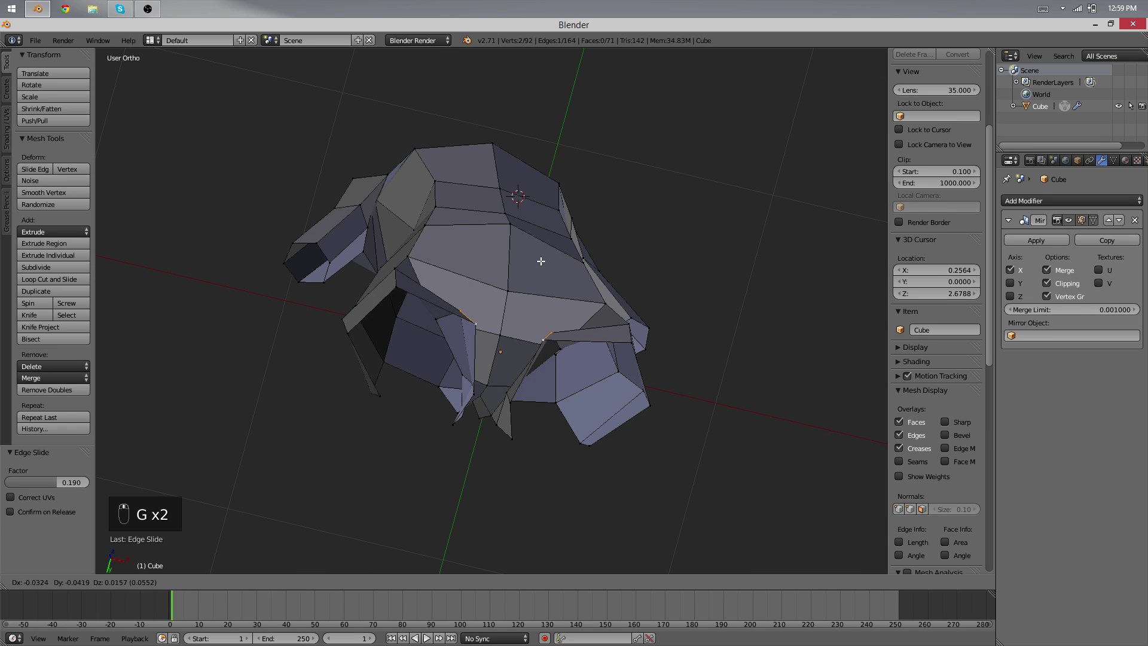
{"action": "left_click", "coordinate": [540, 261]}
{"action": "key", "text": "r"}
{"action": "left_click", "coordinate": [624, 290]}
Reposition the front thigh edges so the upper leg takes a rounder shape
{"action": "middle_click_drag", "start_coordinate": [623, 290], "coordinate": [527, 341]}
{"action": "scroll", "coordinate": [436, 287], "scroll_direction": "down", "scroll_amount": 3}
{"action": "scroll", "coordinate": [583, 359], "scroll_direction": "up", "scroll_amount": 2}
{"action": "scroll", "coordinate": [690, 292], "scroll_direction": "up", "scroll_amount": 3}
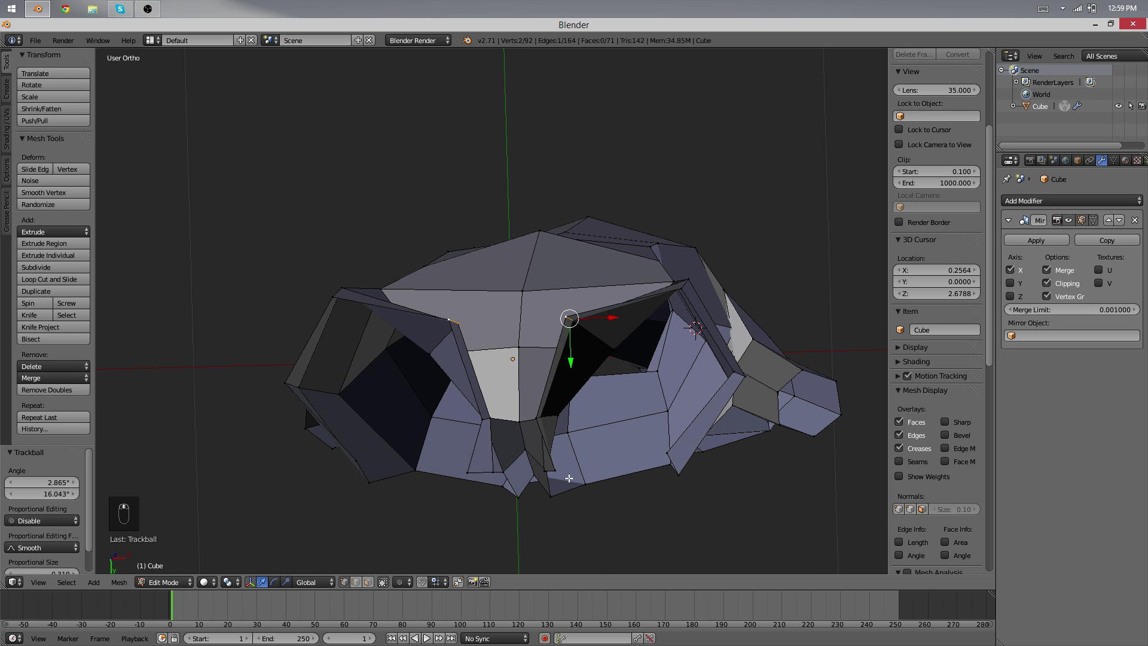
{"action": "middle_click_drag", "start_coordinate": [695, 295], "coordinate": [646, 392]}
{"action": "key", "text": "g"}
{"action": "left_click", "coordinate": [631, 381]}
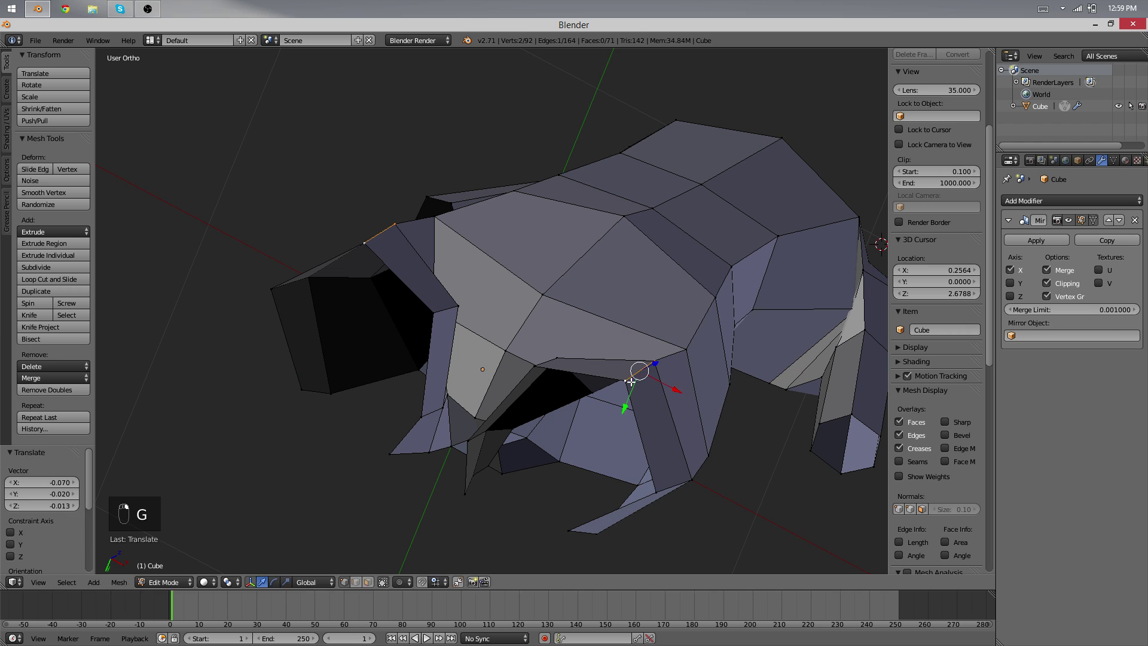
{"action": "left_click", "coordinate": [699, 390]}
{"action": "key", "text": "g"}
{"action": "left_click", "coordinate": [666, 349]}
From below, move the rear outer thigh edge and its neighbouring vertex outward to round the back of the leg
{"action": "key", "text": "Tab"}
{"action": "middle_click_drag", "start_coordinate": [465, 321], "coordinate": [594, 315]}
{"action": "key", "text": "Tab"}
{"action": "scroll", "coordinate": [595, 315], "scroll_direction": "up", "scroll_amount": 3}
{"action": "key", "text": "KP_5"}
{"action": "key", "text": "KP_5"}
{"action": "scroll", "coordinate": [636, 376], "scroll_direction": "down", "scroll_amount": 2}
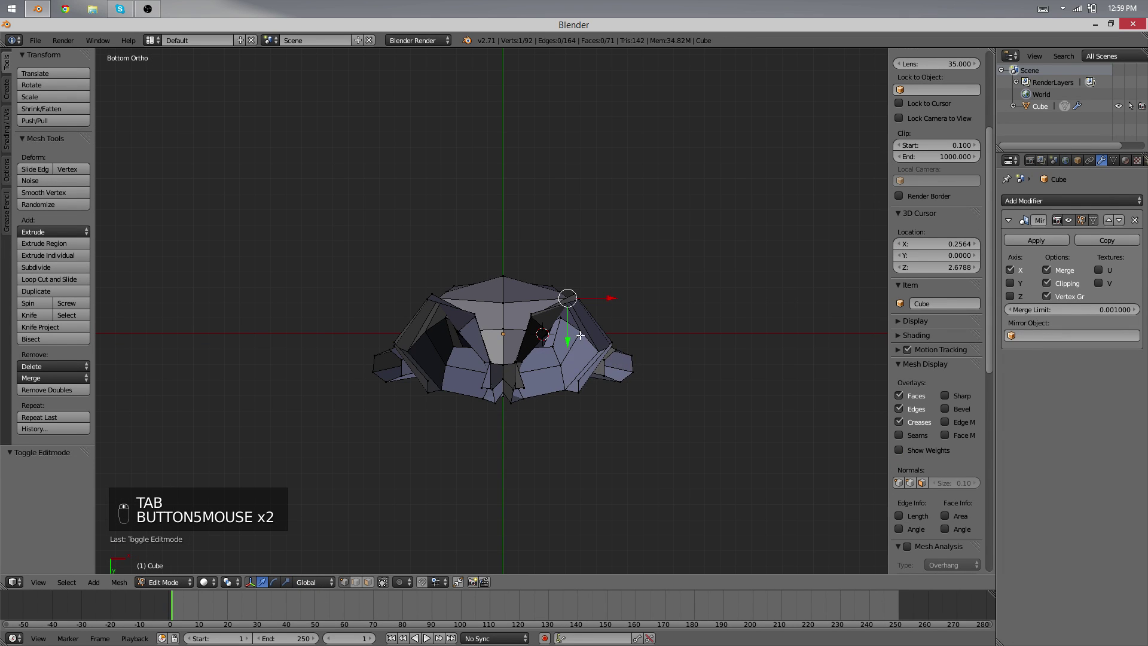
{"action": "scroll", "coordinate": [573, 325], "scroll_direction": "up", "scroll_amount": 2}
{"action": "key", "text": "g"}
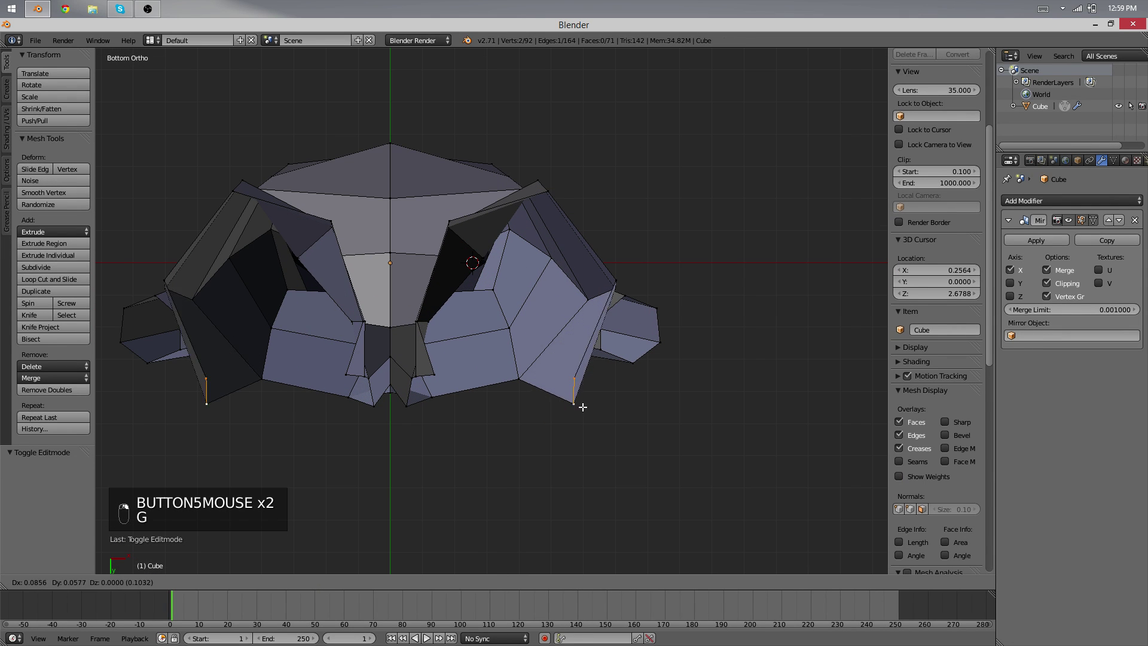
{"action": "left_click", "coordinate": [583, 406]}
{"action": "right_click", "coordinate": [516, 378]}
{"action": "key", "text": "g"}
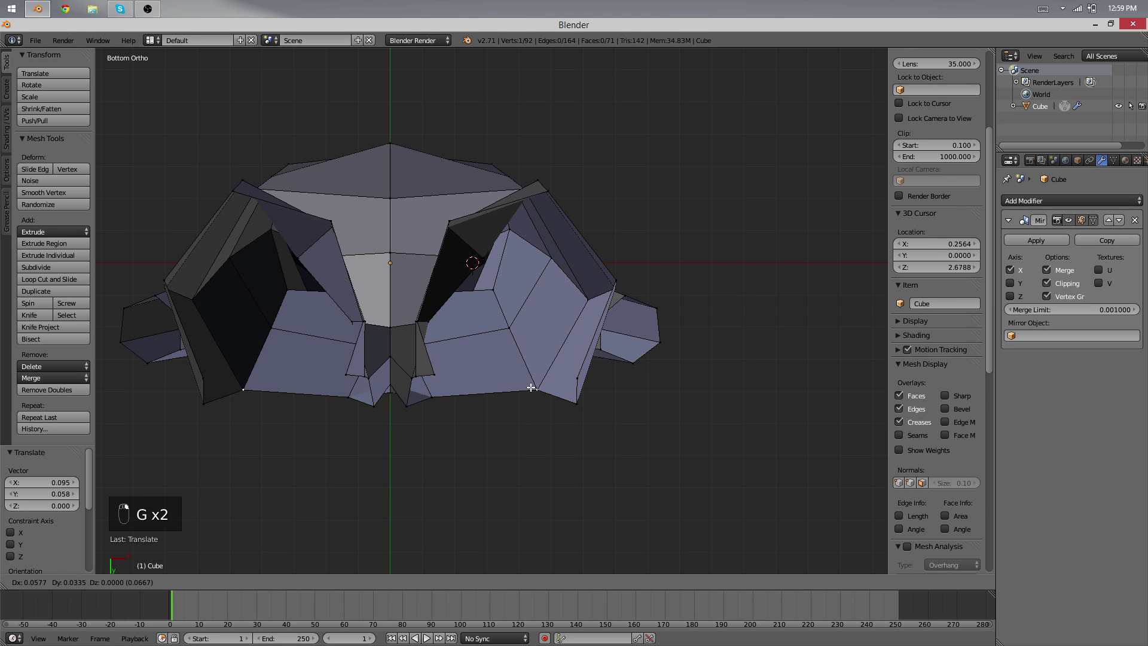
{"action": "key", "text": "Tab"}
Adjust the front thigh vertex in side view to match the reference's leg profile
{"action": "middle_click_drag", "start_coordinate": [475, 256], "coordinate": [267, 349]}
{"action": "key", "text": "KP_3"}
{"action": "key", "text": "Tab"}
{"action": "left_click", "coordinate": [419, 245]}
{"action": "key", "text": "Tab"}
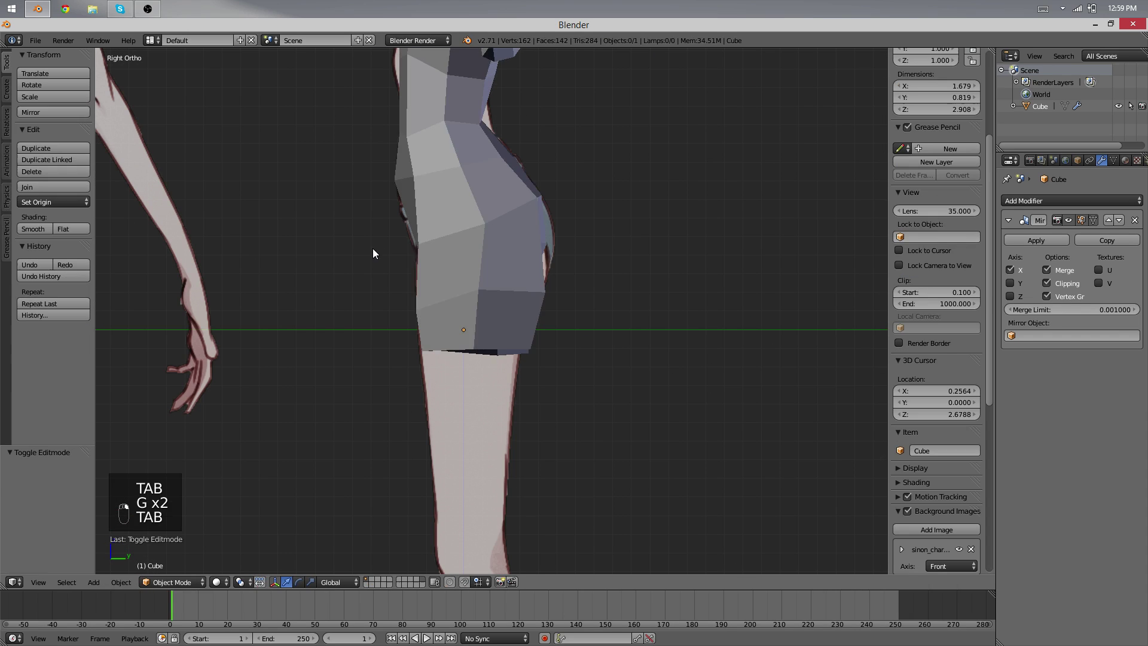
Add one loop cut around the upper thigh and pull its outer end vertex outward
{"action": "middle_click_drag", "start_coordinate": [372, 250], "coordinate": [739, 321]}
{"action": "key", "text": "Tab"}
{"action": "key", "text": "ctrl+r"}
{"action": "middle_click_drag", "start_coordinate": [606, 257], "coordinate": [511, 223]}
{"action": "left_click", "coordinate": [541, 269]}
{"action": "right_click", "coordinate": [616, 251]}
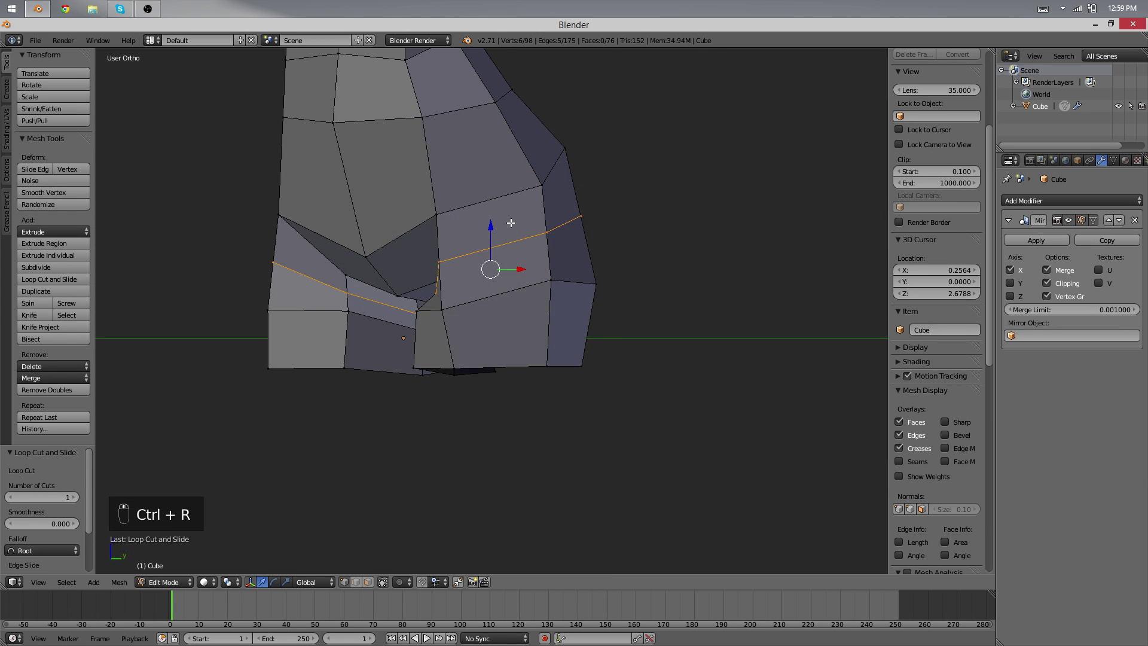
{"action": "right_click", "coordinate": [582, 216]}
{"action": "key", "text": "g"}
{"action": "left_click", "coordinate": [599, 208]}
Extrude vertices beneath the buttock and fill two faces connecting them to its lower edges and the hip
{"action": "middle_click_drag", "start_coordinate": [568, 259], "coordinate": [430, 223]}
{"action": "key", "text": "e"}
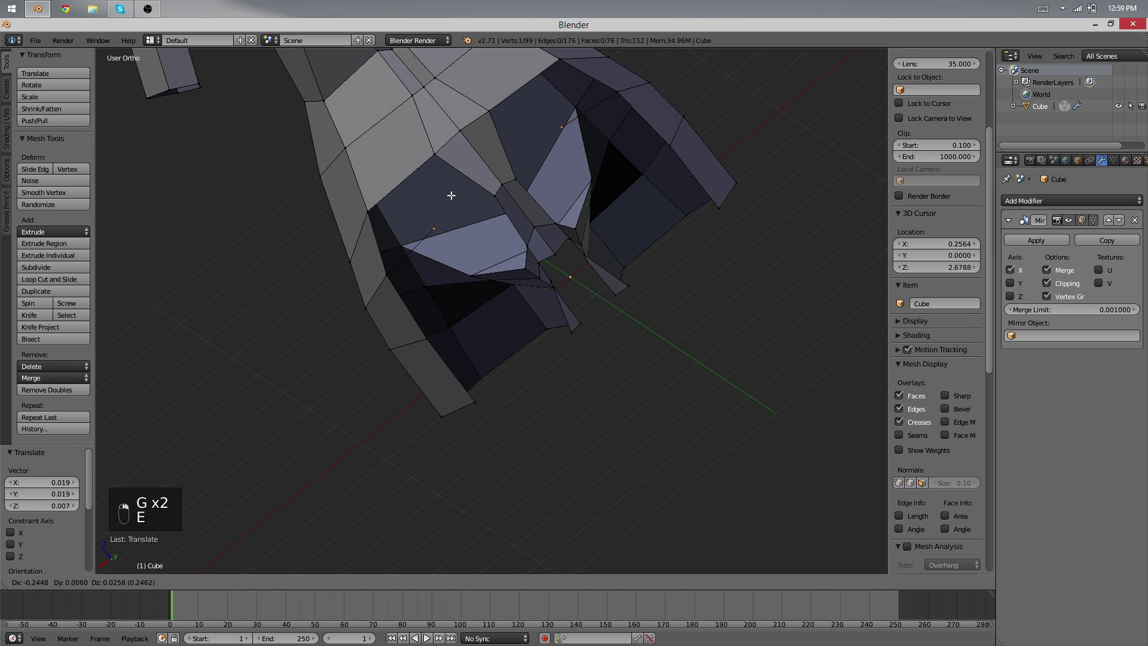
{"action": "left_click", "coordinate": [521, 209]}
{"action": "right_click", "coordinate": [495, 195], "text": "shift"}
{"action": "right_click", "coordinate": [435, 155], "text": "shift"}
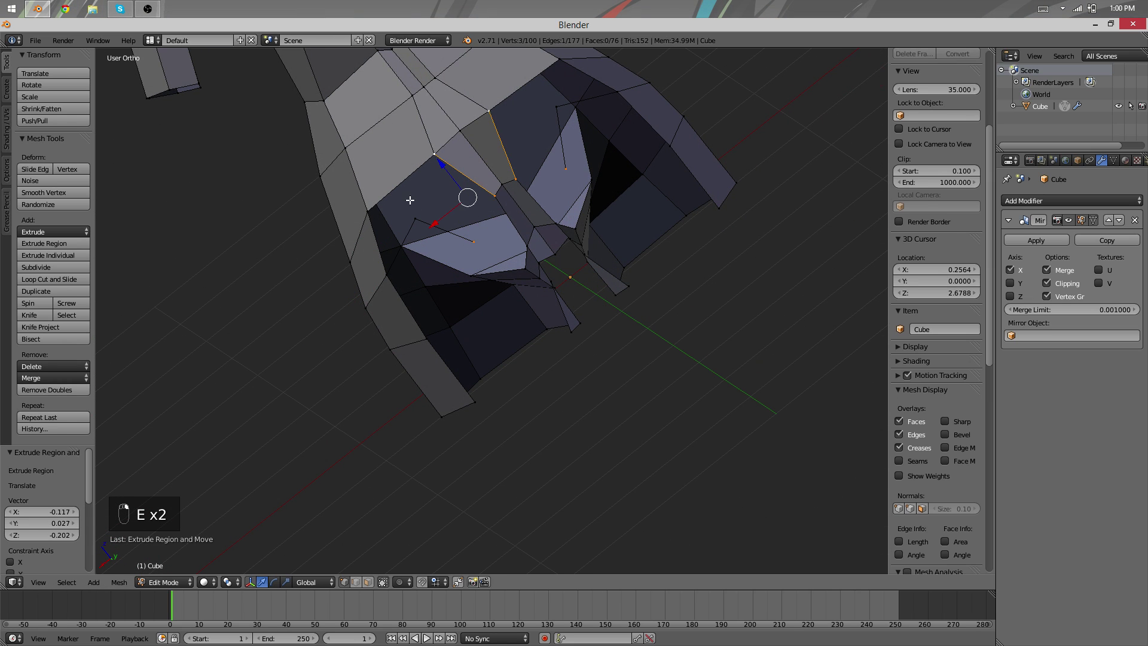
{"action": "key", "text": "f"}
{"action": "key", "text": "g"}
{"action": "left_click", "coordinate": [357, 223]}
{"action": "key", "text": "f"}
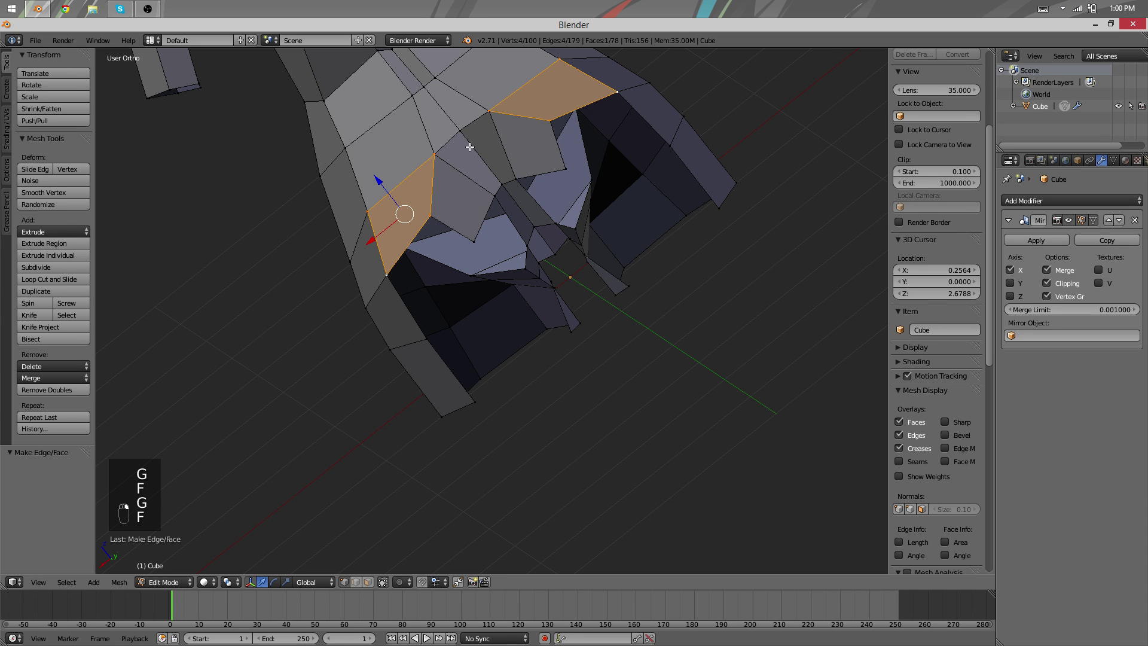
Move the lower vertex of the new buttock faces to smooth the buttock's curve
{"action": "middle_click_drag", "start_coordinate": [492, 162], "coordinate": [466, 160]}
{"action": "right_click", "coordinate": [477, 151]}
{"action": "key", "text": "g"}
{"action": "left_click", "coordinate": [483, 213]}
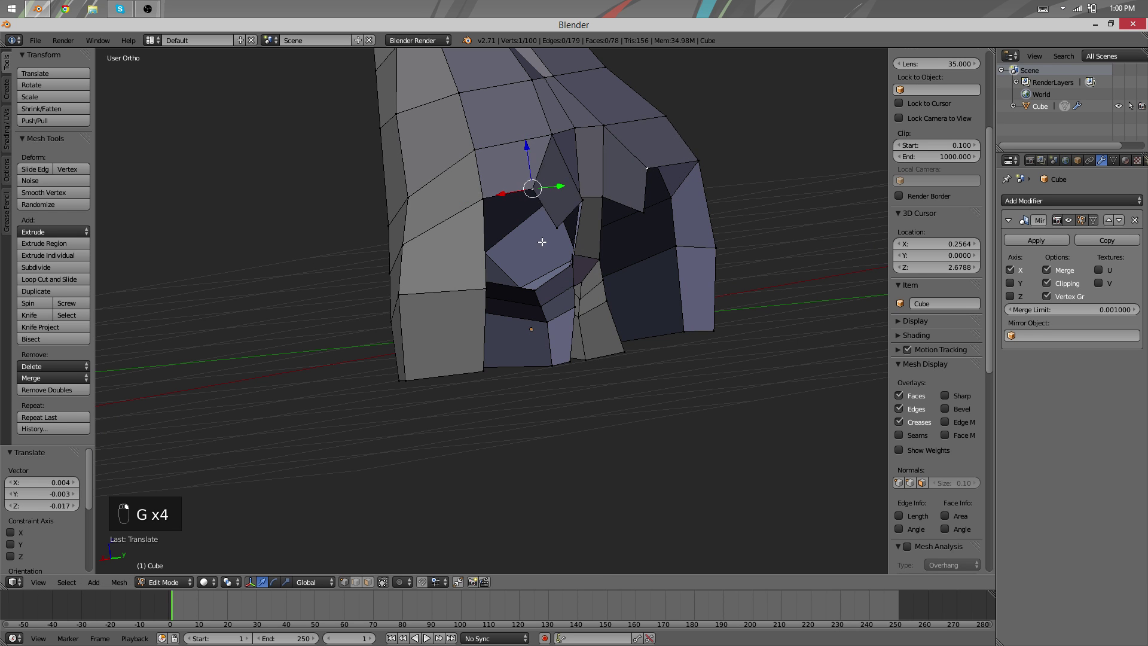
Extrude new vertices from the buttock's lower edge down toward the inner thigh and try adjusting the lowest one
{"action": "middle_click_drag", "start_coordinate": [534, 254], "coordinate": [487, 218]}
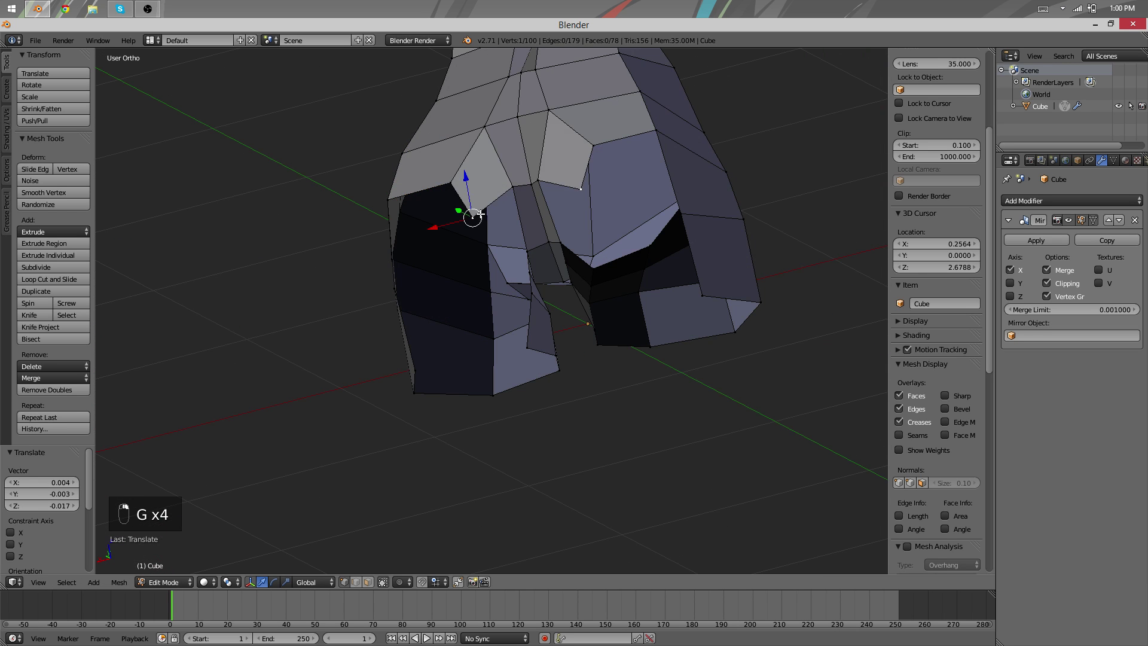
{"action": "left_click", "coordinate": [509, 272]}
{"action": "middle_click_drag", "start_coordinate": [508, 305], "coordinate": [574, 293]}
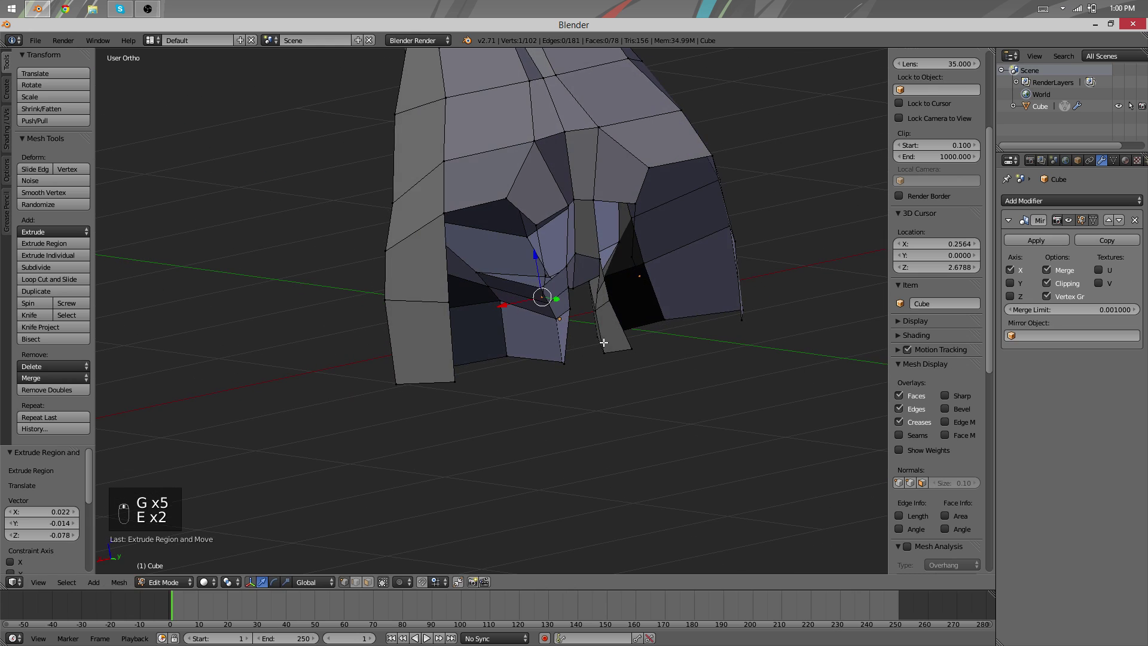
{"action": "key", "text": "g"}
{"action": "left_click", "coordinate": [579, 292]}
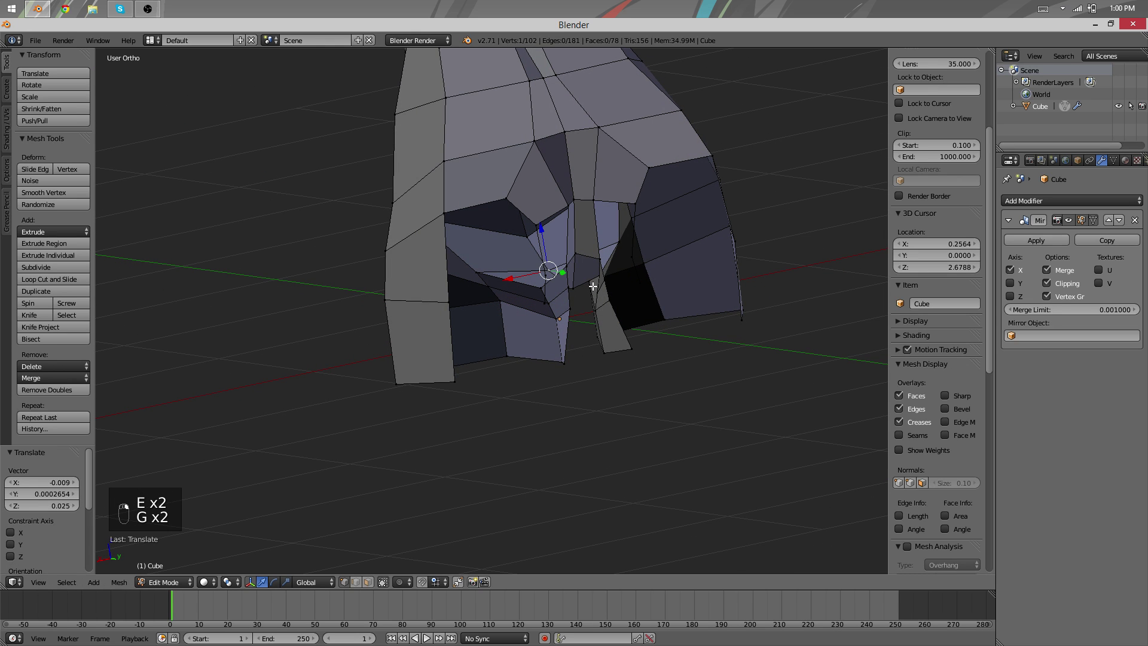
{"action": "middle_click_drag", "start_coordinate": [591, 293], "coordinate": [453, 293]}
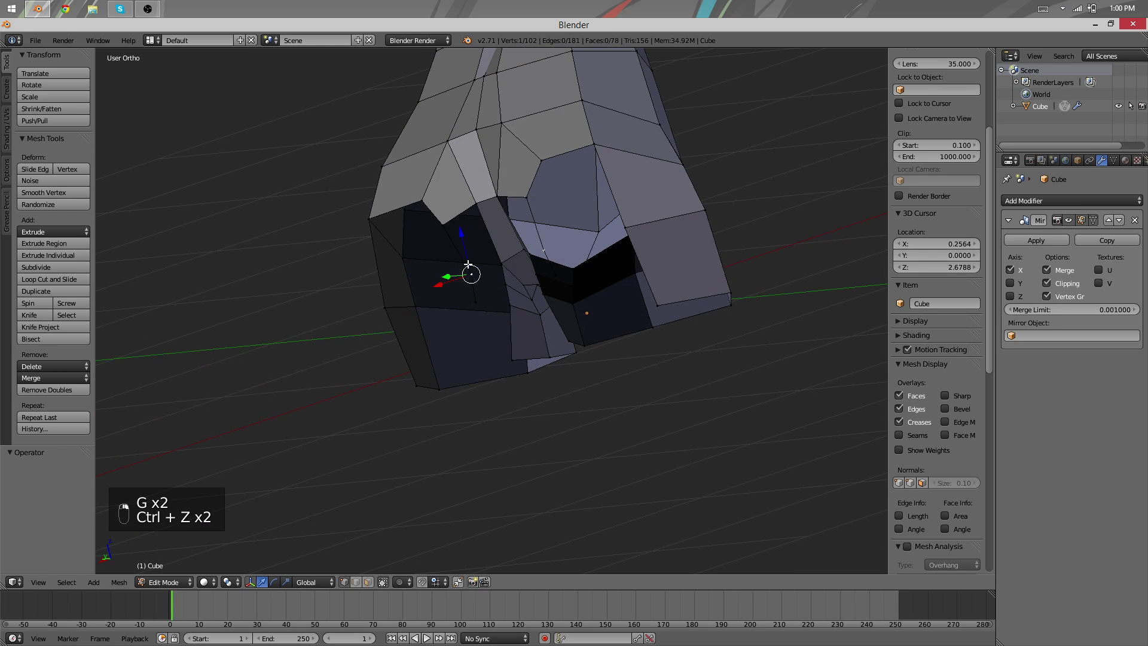
Fill a face between the extruded vertices and the inner edge of the buttock
{"action": "right_click", "coordinate": [443, 225], "text": "shift"}
{"action": "right_click", "coordinate": [476, 204], "text": "shift"}
{"action": "middle_click_drag", "start_coordinate": [495, 280], "coordinate": [514, 364]}
{"action": "key", "text": "f"}
Move the vertices below the new inner-buttock face and slide the lowest one along its edge toward the inner thigh
{"action": "scroll", "coordinate": [507, 232], "scroll_direction": "up", "scroll_amount": 4}
{"action": "right_click", "coordinate": [518, 290]}
{"action": "key", "text": "g"}
{"action": "left_click", "coordinate": [511, 269]}
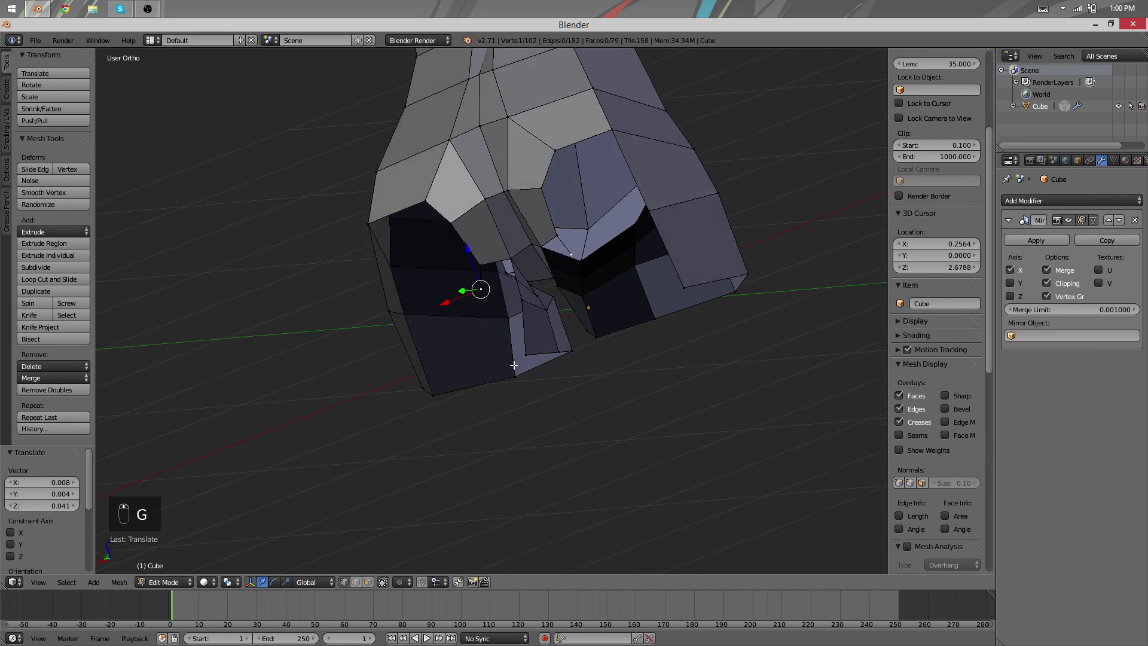
{"action": "left_click", "coordinate": [527, 327]}
{"action": "key", "text": "g"}
{"action": "middle_click_drag", "start_coordinate": [584, 333], "coordinate": [446, 321]}
{"action": "key", "text": "Tab"}
{"action": "key", "text": "Tab"}
{"action": "left_click", "coordinate": [451, 292]}
Fill the face joining the lower edge of the inner-buttock face to the inner-thigh strip
{"action": "middle_click_drag", "start_coordinate": [375, 256], "coordinate": [494, 280]}
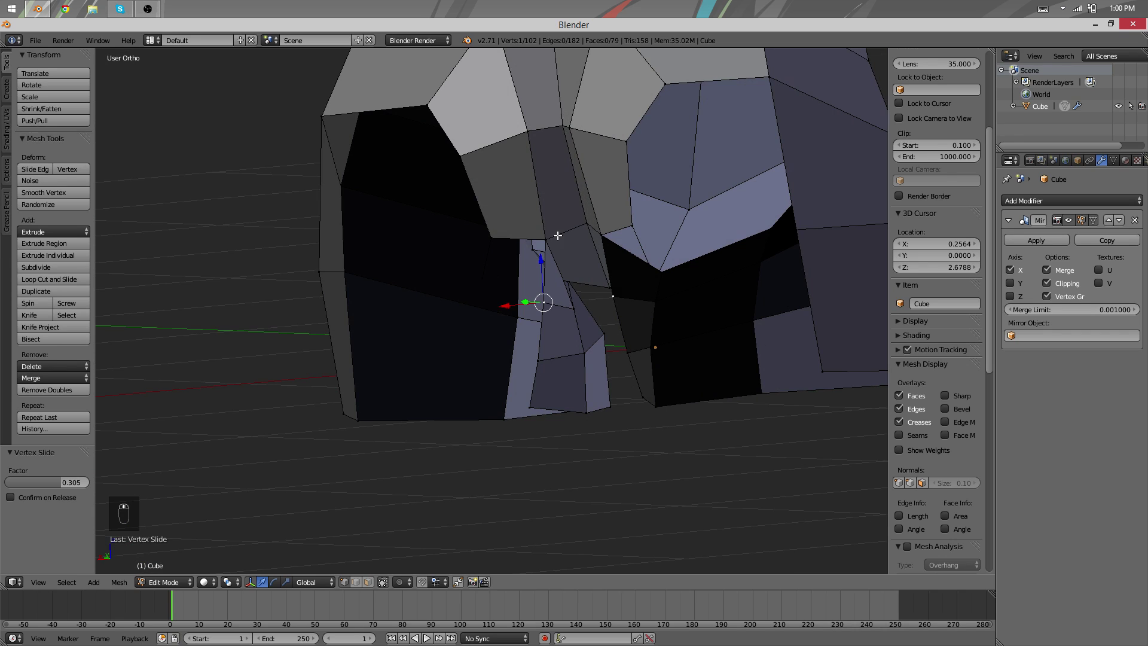
{"action": "right_click", "coordinate": [546, 239], "text": "shift"}
{"action": "right_click", "coordinate": [493, 238], "text": "shift"}
{"action": "middle_click_drag", "start_coordinate": [492, 238], "coordinate": [524, 344]}
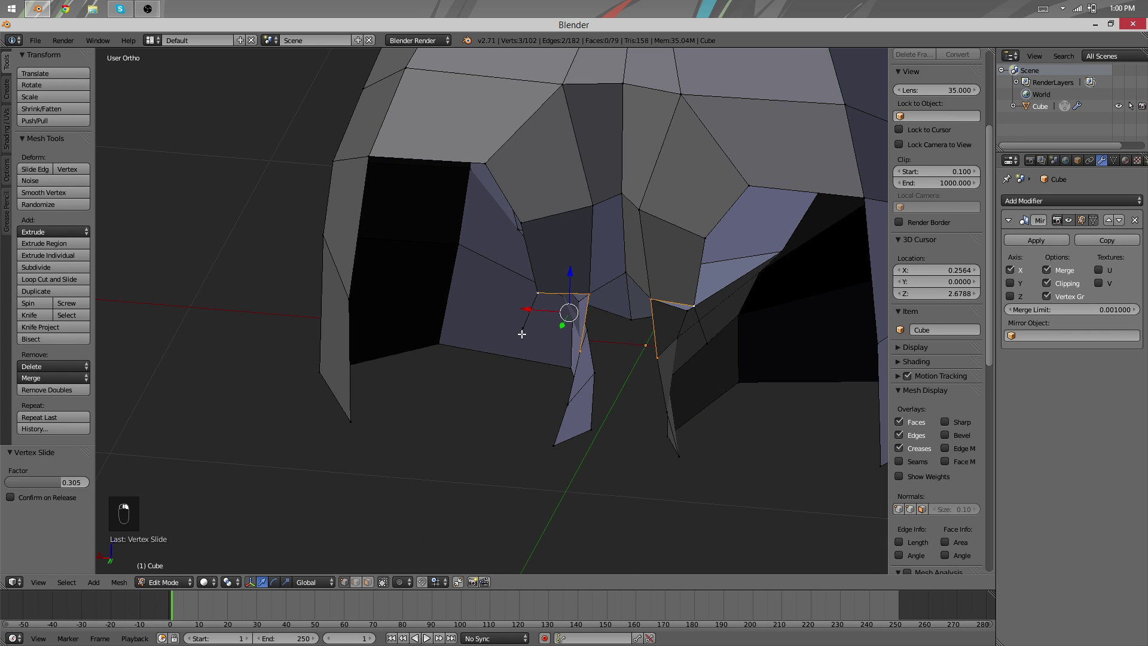
{"action": "middle_click_drag", "start_coordinate": [449, 347], "coordinate": [310, 209]}
{"action": "middle_click_drag", "start_coordinate": [343, 89], "coordinate": [468, 187]}
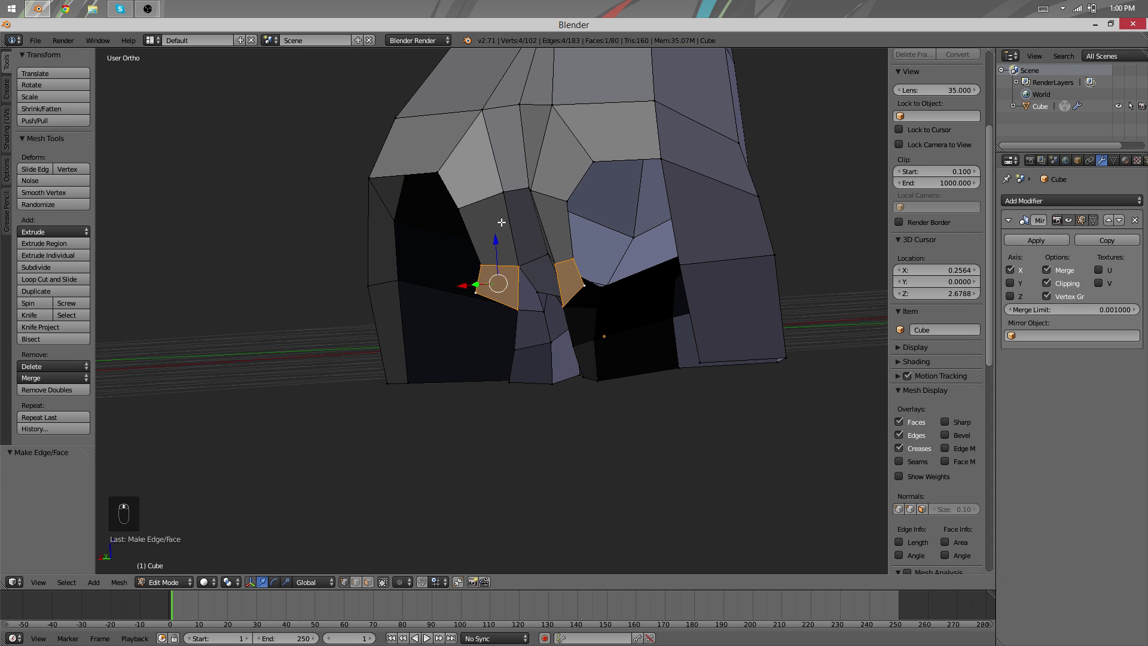
Slide the outer hip and thigh vertices along their edges to even out the side topology
{"action": "middle_click_drag", "start_coordinate": [515, 275], "coordinate": [469, 245]}
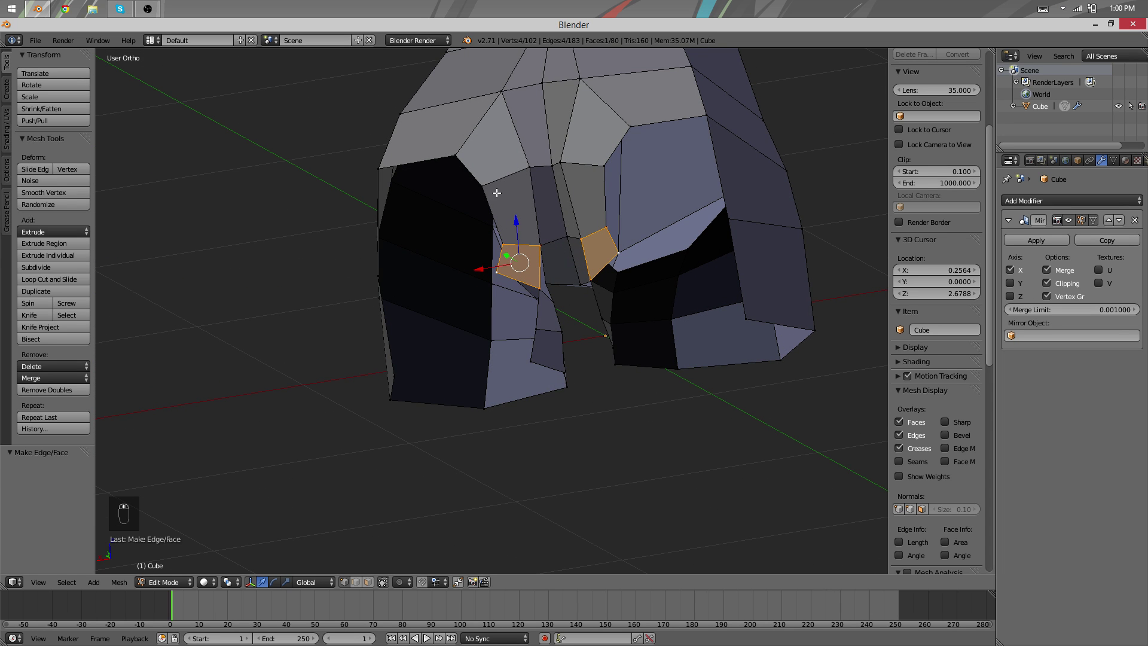
{"action": "middle_click_drag", "start_coordinate": [309, 123], "coordinate": [604, 402]}
{"action": "scroll", "coordinate": [604, 402], "scroll_direction": "down", "scroll_amount": 4}
{"action": "scroll", "coordinate": [579, 287], "scroll_direction": "up", "scroll_amount": 3}
{"action": "middle_click_drag", "start_coordinate": [579, 287], "coordinate": [513, 185]}
{"action": "right_click", "coordinate": [558, 209]}
{"action": "key", "text": "g"}
{"action": "key", "text": "g"}
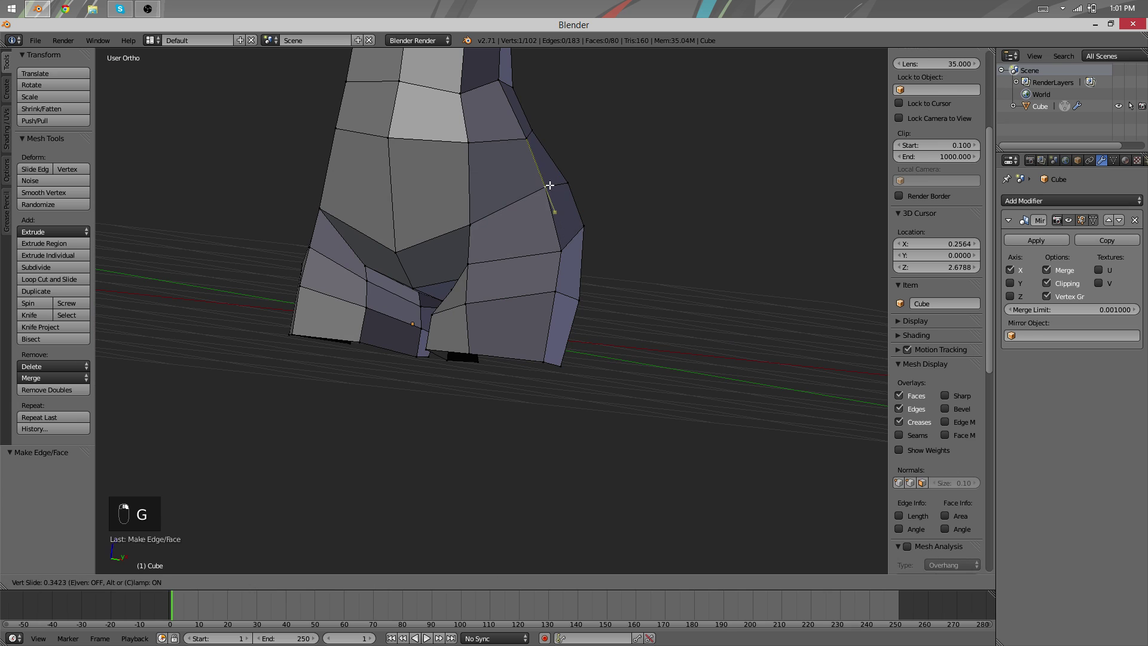
{"action": "left_click", "coordinate": [555, 317]}
Slide the rear outer thigh vertex along its edge and reposition the buttock's lower vertex
{"action": "middle_click_drag", "start_coordinate": [555, 317], "coordinate": [407, 271]}
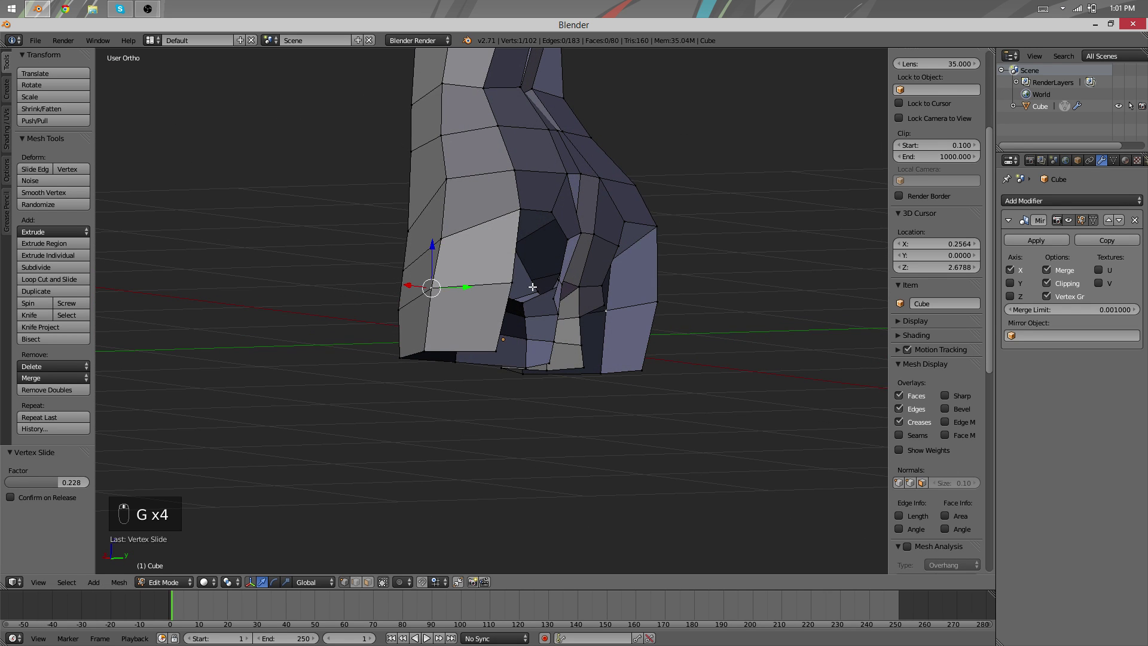
{"action": "middle_click_drag", "start_coordinate": [526, 290], "coordinate": [421, 288]}
{"action": "middle_click_drag", "start_coordinate": [386, 210], "coordinate": [488, 225]}
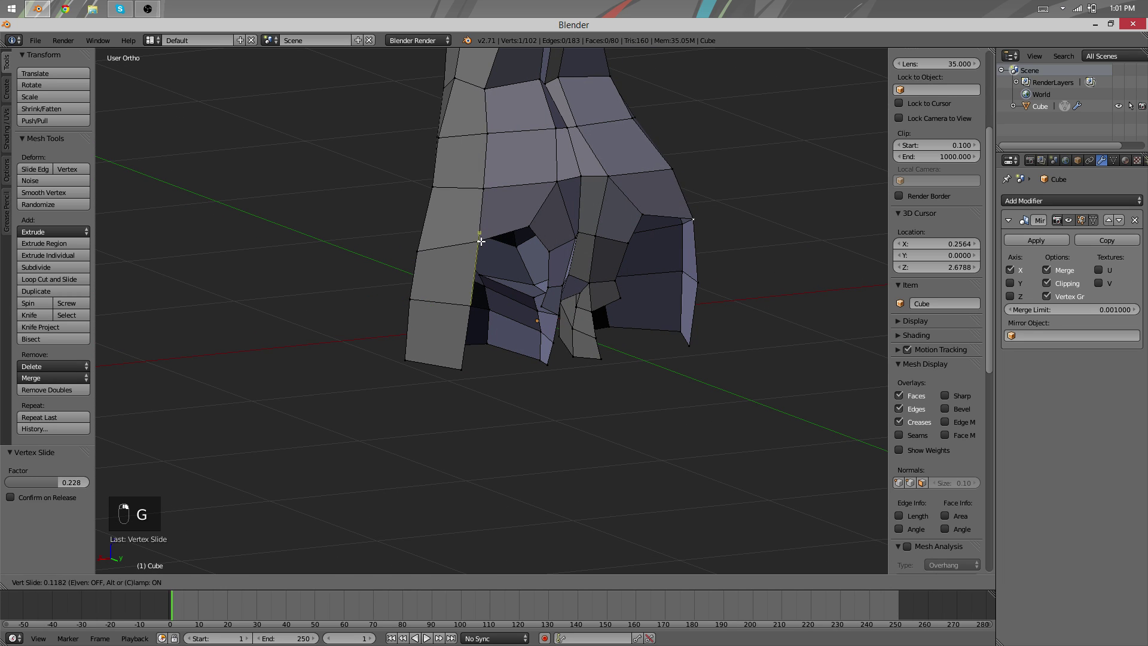
{"action": "middle_click_drag", "start_coordinate": [535, 276], "coordinate": [509, 293]}
{"action": "left_click", "coordinate": [439, 291]}
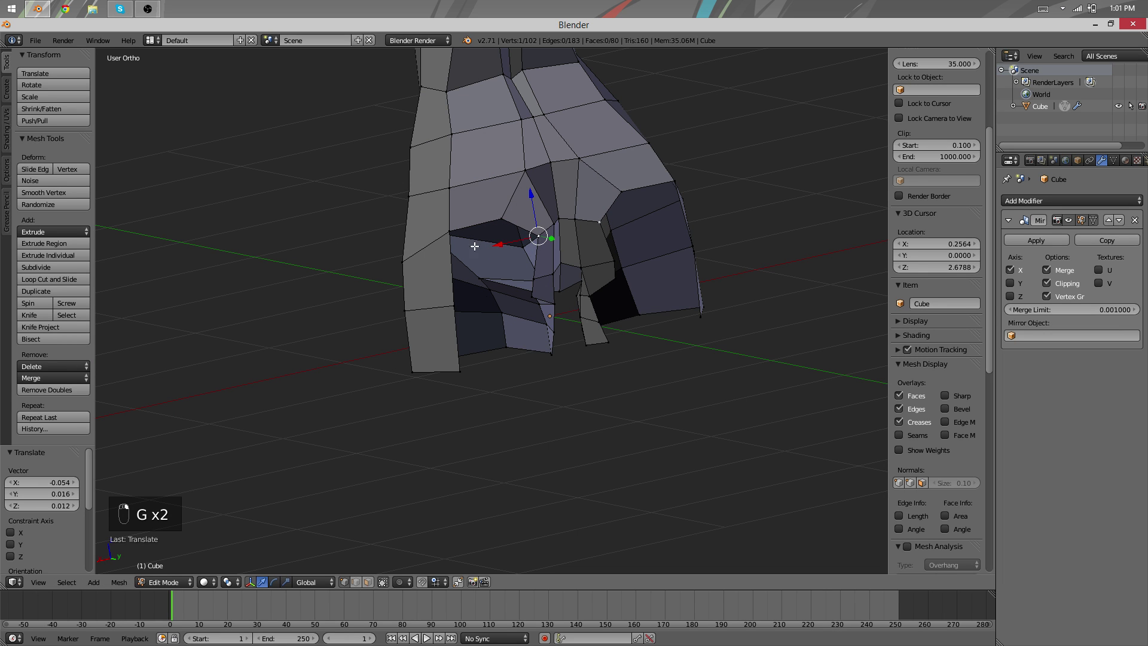
Reposition the buttock's lower rear vertex and extrude it about 0.24 downward against the side reference
{"action": "middle_click_drag", "start_coordinate": [477, 280], "coordinate": [602, 325]}
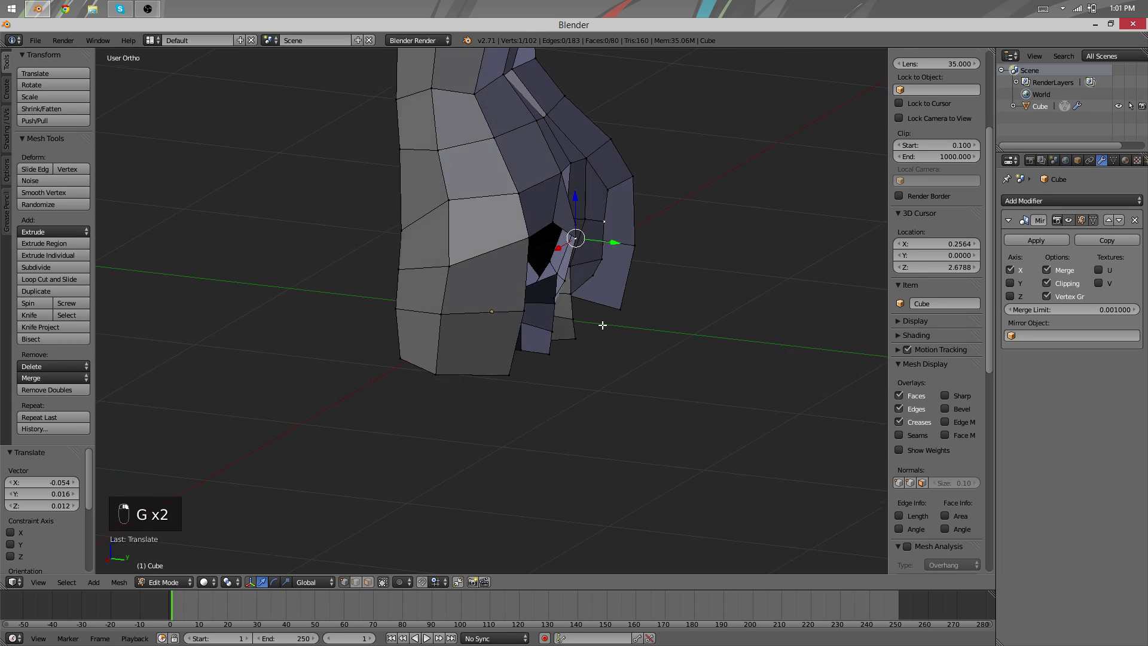
{"action": "left_click", "coordinate": [576, 237]}
{"action": "middle_click_drag", "start_coordinate": [532, 287], "coordinate": [602, 278]}
{"action": "key", "text": "g"}
{"action": "key", "text": "KP_3"}
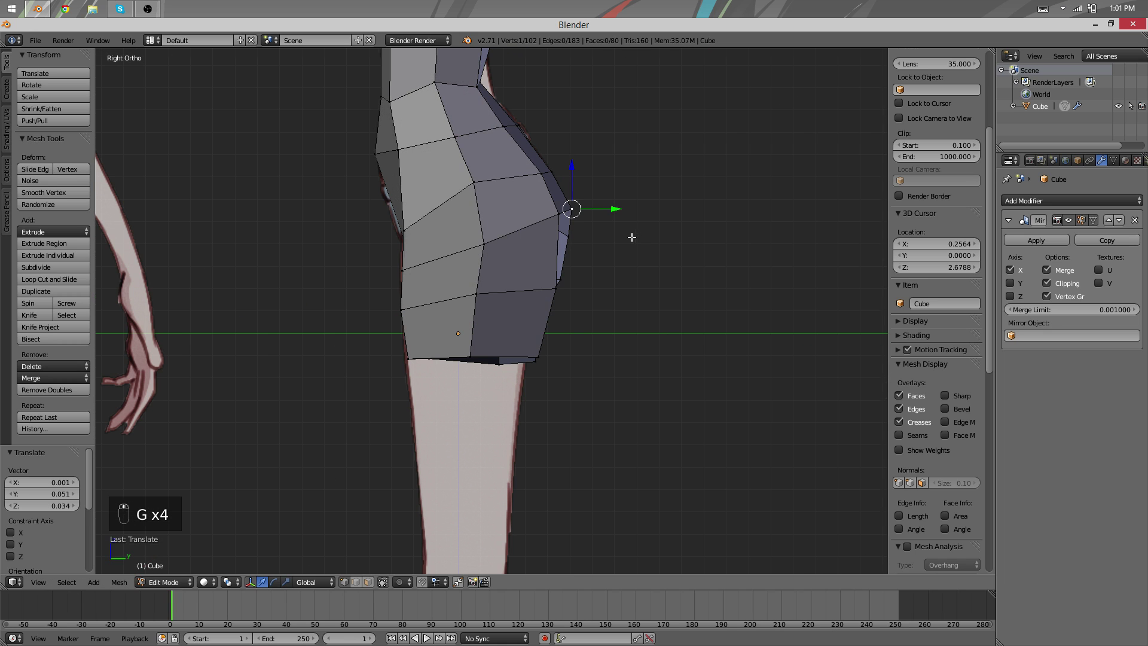
{"action": "left_click", "coordinate": [641, 269]}
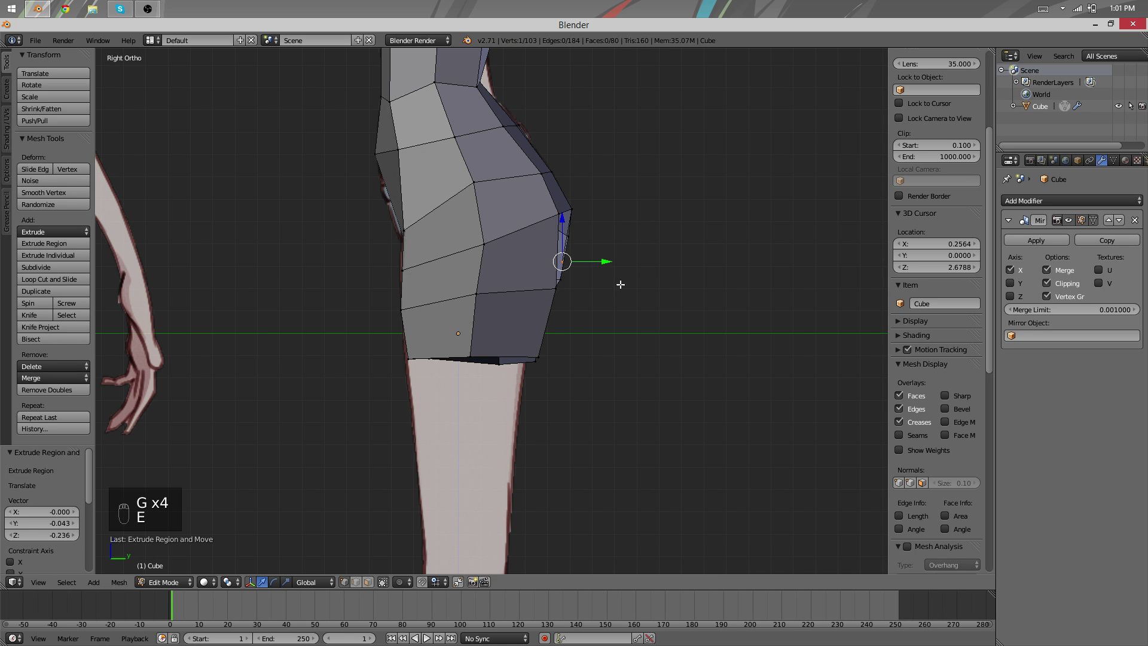
Fill the faces joining the extruded rear edge to the outer thigh and the buttock's lower edge
{"action": "middle_click_drag", "start_coordinate": [641, 269], "coordinate": [472, 278]}
{"action": "right_click", "coordinate": [436, 291], "text": "shift"}
{"action": "right_click", "coordinate": [450, 219], "text": "shift"}
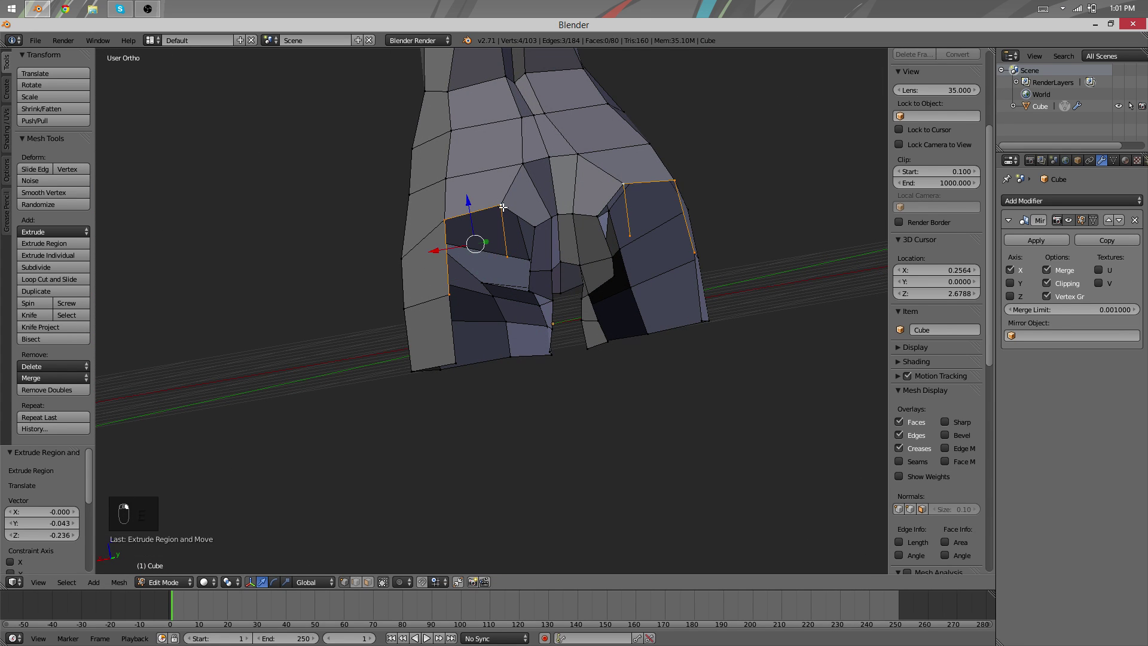
{"action": "key", "text": "f"}
{"action": "key", "text": "f"}
Reposition the lower buttock vertices and check the shape outside edit mode
{"action": "middle_click_drag", "start_coordinate": [503, 207], "coordinate": [547, 285]}
{"action": "key", "text": "g"}
{"action": "left_click", "coordinate": [457, 325]}
{"action": "left_click", "coordinate": [526, 253]}
{"action": "key", "text": "Tab"}
{"action": "scroll", "coordinate": [513, 454], "scroll_direction": "down", "scroll_amount": 2}
{"action": "key", "text": "Tab"}
{"action": "scroll", "coordinate": [549, 307], "scroll_direction": "down", "scroll_amount": 1}
{"action": "scroll", "coordinate": [535, 293], "scroll_direction": "up", "scroll_amount": 5}
{"action": "middle_click_drag", "start_coordinate": [398, 271], "coordinate": [509, 241]}
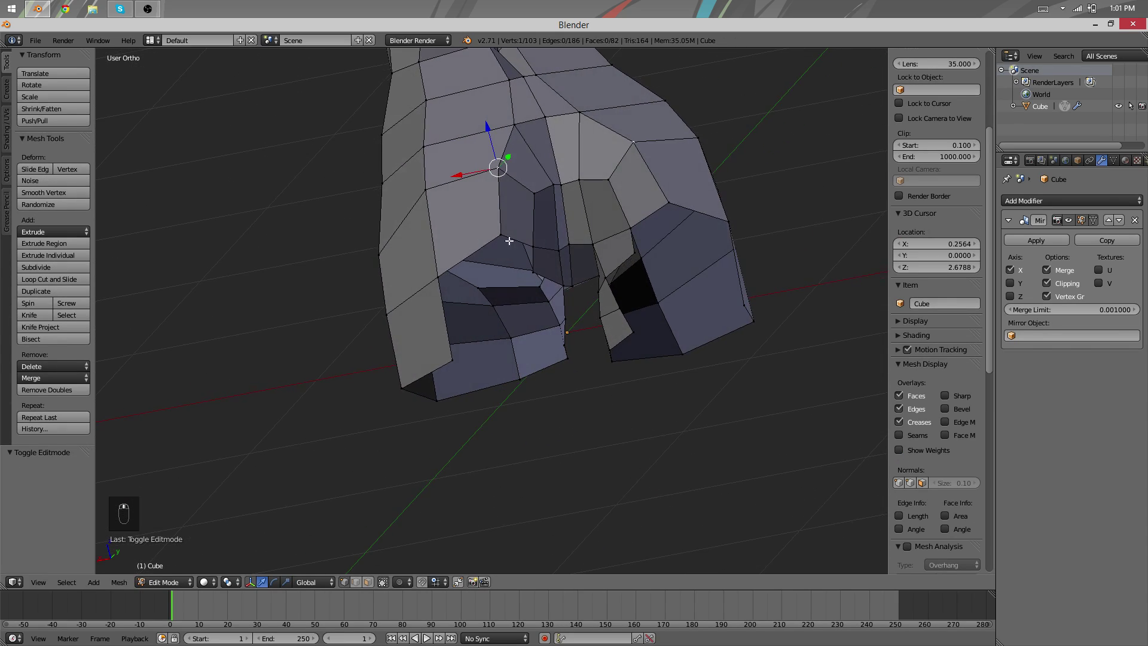
Reposition the vertices around the inner crease beneath the buttock
{"action": "middle_click_drag", "start_coordinate": [540, 279], "coordinate": [520, 301]}
{"action": "middle_click_drag", "start_coordinate": [463, 370], "coordinate": [450, 346]}
{"action": "left_click", "coordinate": [533, 299]}
{"action": "middle_click_drag", "start_coordinate": [512, 318], "coordinate": [485, 207]}
{"action": "key", "text": "g"}
{"action": "left_click", "coordinate": [469, 175]}
{"action": "key", "text": "g"}
{"action": "left_click", "coordinate": [492, 209]}
Extrude a vertex across the back of the thigh opening and connect it with an edge to close the rim
{"action": "middle_click_drag", "start_coordinate": [464, 295], "coordinate": [545, 163]}
{"action": "key", "text": "g"}
{"action": "left_click", "coordinate": [530, 328]}
{"action": "key", "text": "f"}
{"action": "middle_click_drag", "start_coordinate": [561, 367], "coordinate": [482, 420]}
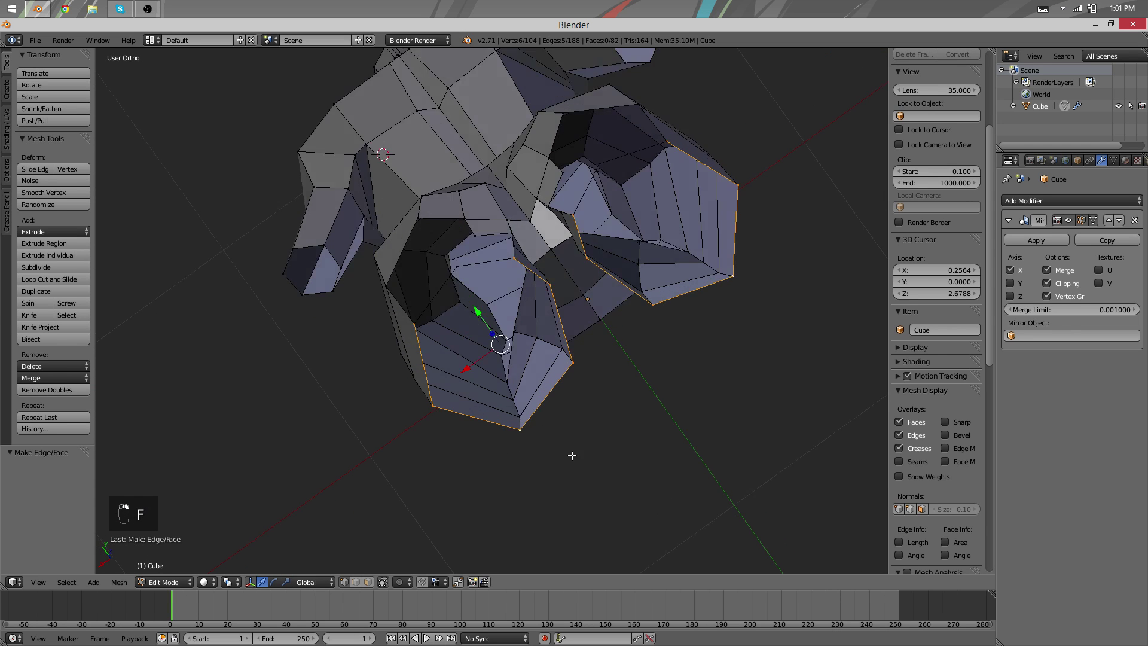
Reposition the inner edge at the thigh opening and rotate it about -20.5°
{"action": "middle_click_drag", "start_coordinate": [575, 464], "coordinate": [409, 289]}
{"action": "middle_click_drag", "start_coordinate": [588, 419], "coordinate": [502, 291]}
{"action": "right_click", "coordinate": [519, 276]}
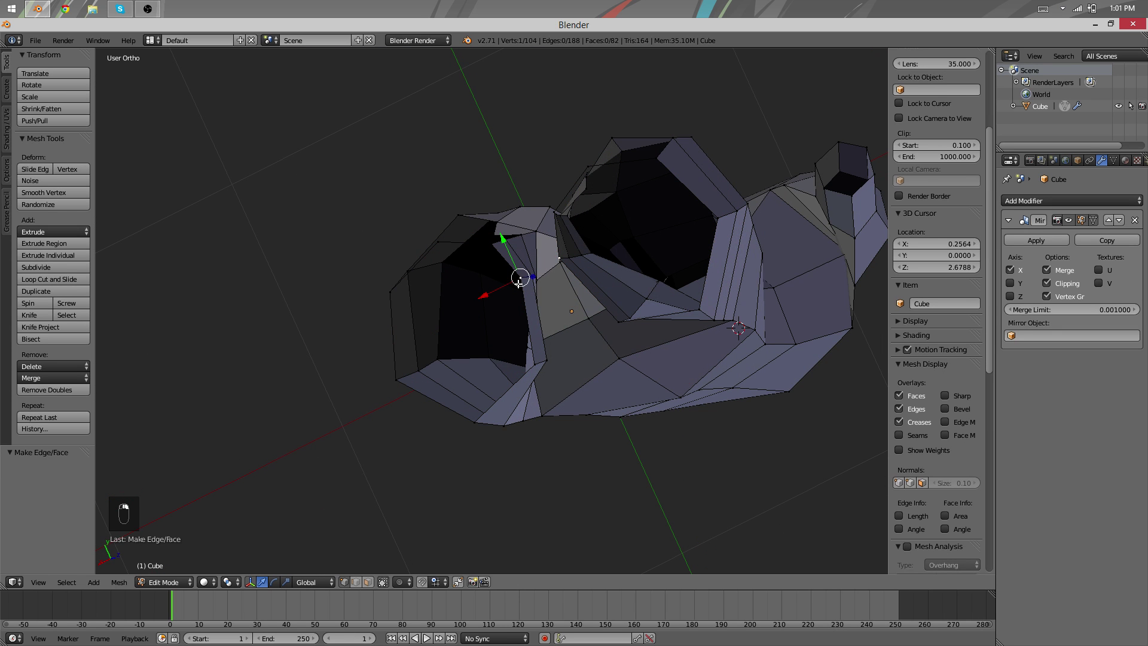
{"action": "left_click", "coordinate": [533, 322]}
{"action": "middle_click_drag", "start_coordinate": [533, 322], "coordinate": [542, 386]}
{"action": "key", "text": "r"}
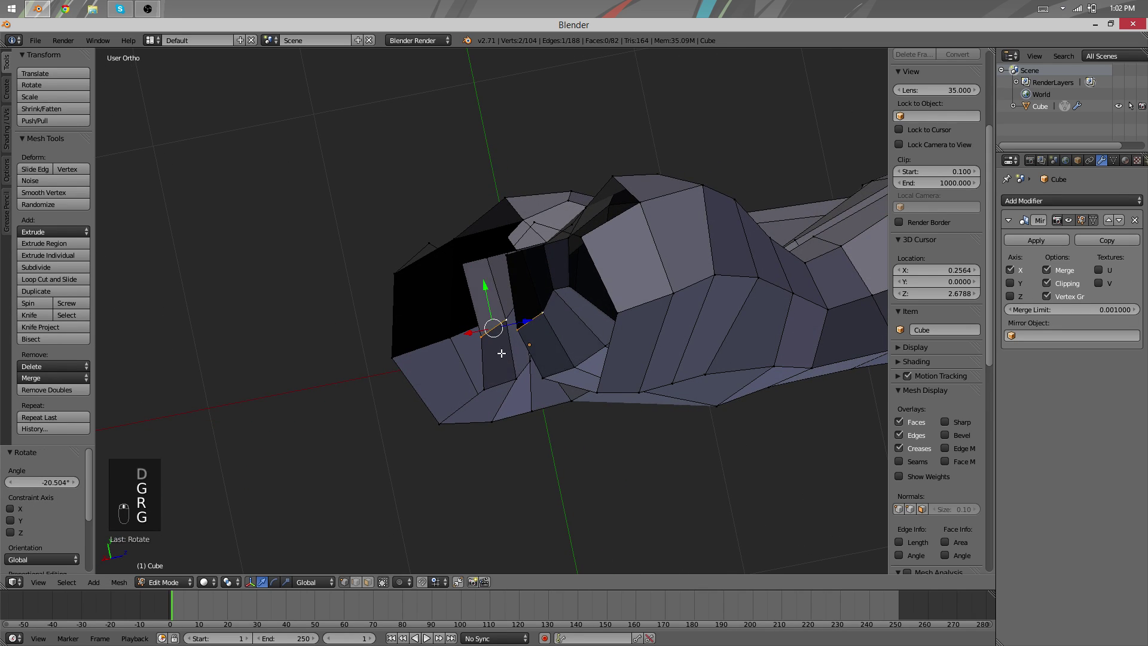
{"action": "key", "text": "g"}
{"action": "middle_click_drag", "start_coordinate": [508, 349], "coordinate": [441, 238]}
{"action": "left_click", "coordinate": [587, 290]}
Reposition the outer edge of the thigh opening's rim and tilt it with a trackball rotation
{"action": "right_click", "coordinate": [436, 236]}
{"action": "right_click", "coordinate": [472, 287], "text": "shift"}
{"action": "key", "text": "g"}
{"action": "middle_click_drag", "start_coordinate": [530, 281], "coordinate": [441, 299]}
{"action": "left_click", "coordinate": [455, 286]}
{"action": "key", "text": "r"}
{"action": "key", "text": "r"}
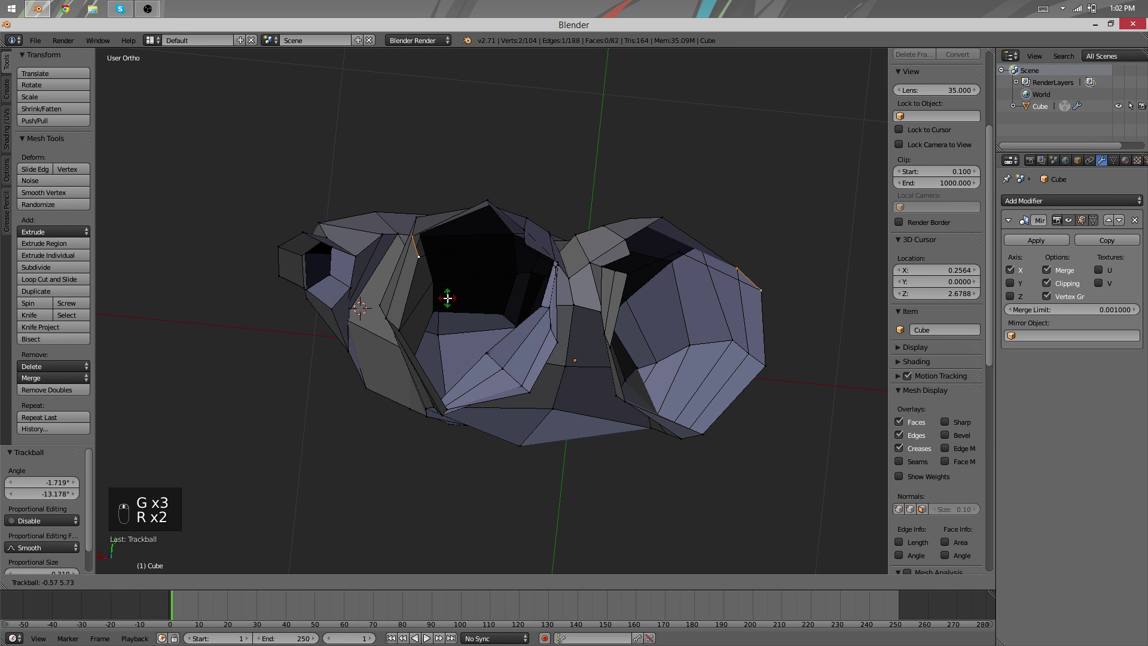
{"action": "left_click", "coordinate": [449, 286]}
{"action": "middle_click_drag", "start_coordinate": [467, 338], "coordinate": [505, 226]}
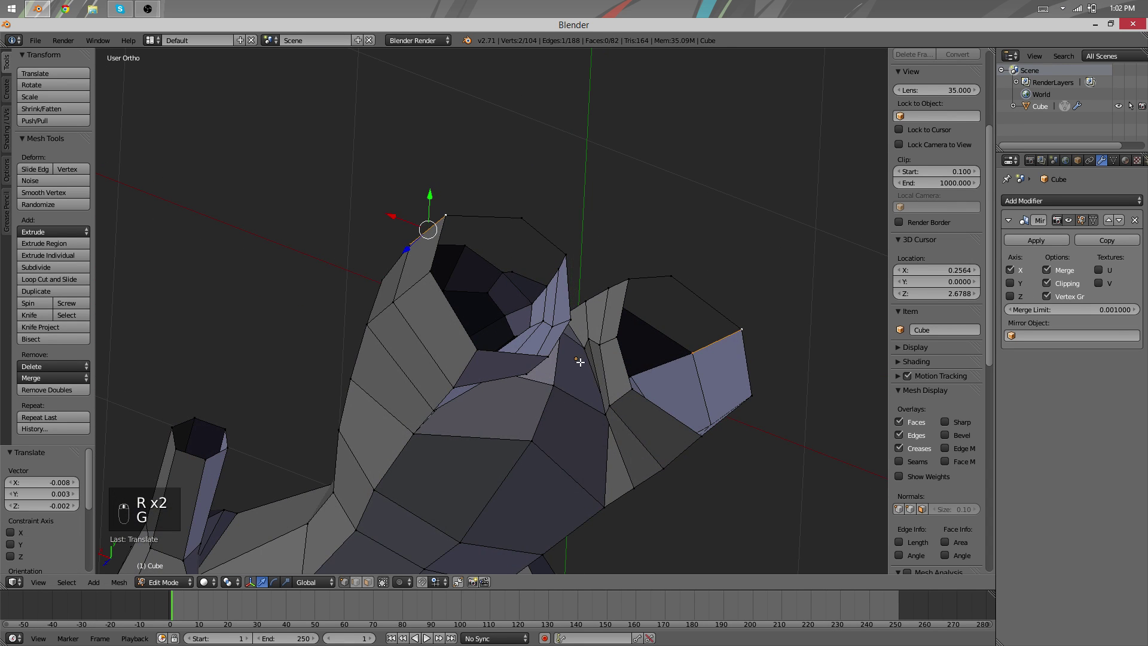
Move another edge and a neighbouring vertex on the thigh opening's rim to even out its outline
{"action": "middle_click_drag", "start_coordinate": [519, 334], "coordinate": [546, 323]}
{"action": "right_click", "coordinate": [467, 393]}
{"action": "right_click", "coordinate": [498, 370], "text": "shift"}
{"action": "key", "text": "g"}
{"action": "left_click", "coordinate": [490, 366]}
{"action": "right_click", "coordinate": [450, 419]}
{"action": "middle_click_drag", "start_coordinate": [450, 419], "coordinate": [520, 435]}
{"action": "key", "text": "g"}
{"action": "left_click", "coordinate": [521, 441]}
Subdivide one edge of the thigh opening's rim and move a rim vertex to round the opening
{"action": "right_click", "coordinate": [435, 391], "text": "shift"}
{"action": "middle_click_drag", "start_coordinate": [434, 392], "coordinate": [461, 169]}
{"action": "key", "text": "alt+w"}
{"action": "middle_click_drag", "start_coordinate": [541, 257], "coordinate": [527, 227]}
{"action": "right_click", "coordinate": [458, 232]}
{"action": "key", "text": "g"}
{"action": "left_click", "coordinate": [492, 225]}
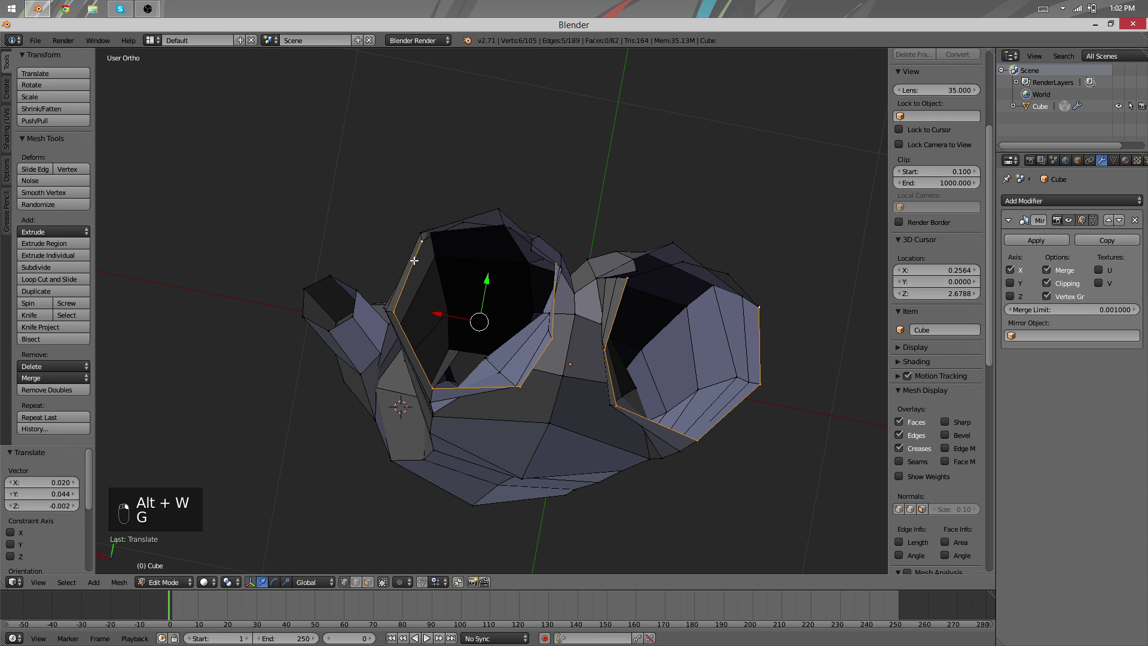
Extrude a vertex outward from the inner thigh beneath the buttock
{"action": "middle_click_drag", "start_coordinate": [410, 258], "coordinate": [464, 285]}
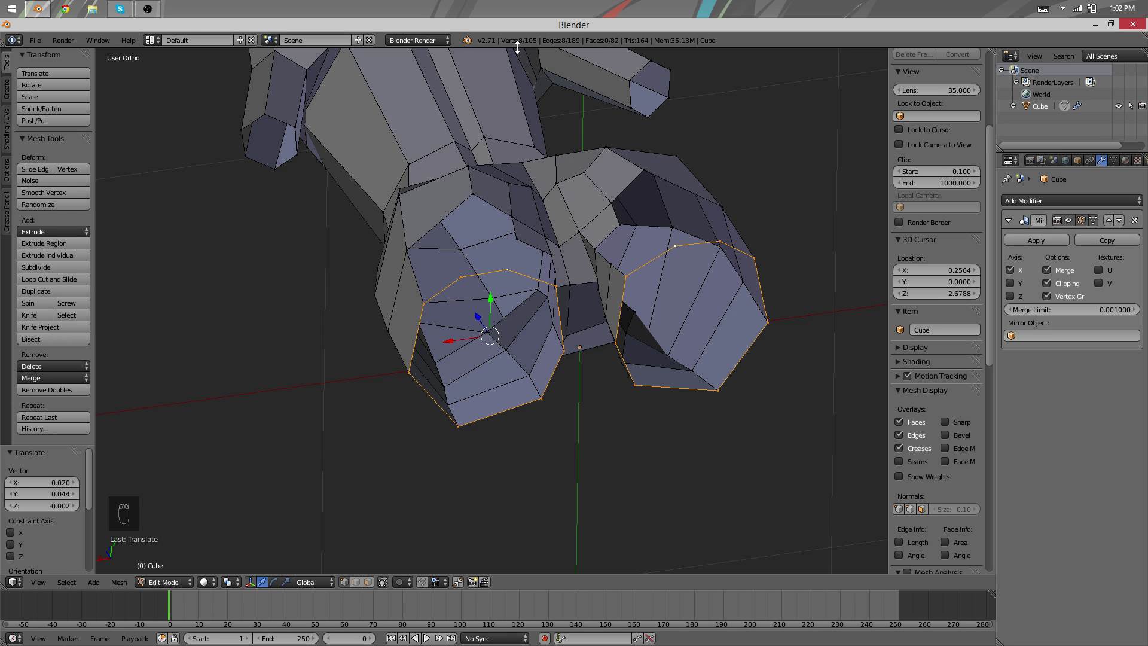
{"action": "middle_click_drag", "start_coordinate": [556, 455], "coordinate": [468, 356]}
{"action": "middle_click_drag", "start_coordinate": [469, 264], "coordinate": [502, 216]}
{"action": "right_click", "coordinate": [494, 225]}
{"action": "key", "text": "g"}
{"action": "left_click", "coordinate": [456, 235]}
{"action": "middle_click_drag", "start_coordinate": [454, 251], "coordinate": [500, 211]}
{"action": "left_click", "coordinate": [452, 204]}
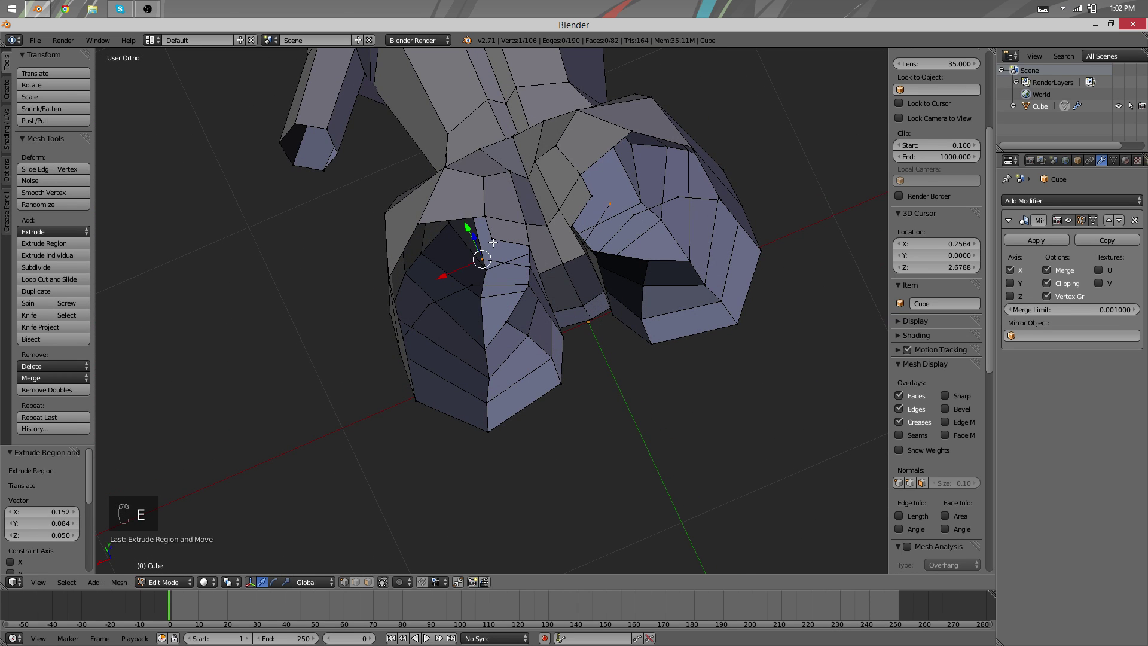
Fill the two faces joining the extruded vertex to the inner-thigh strip
{"action": "key", "text": "f"}
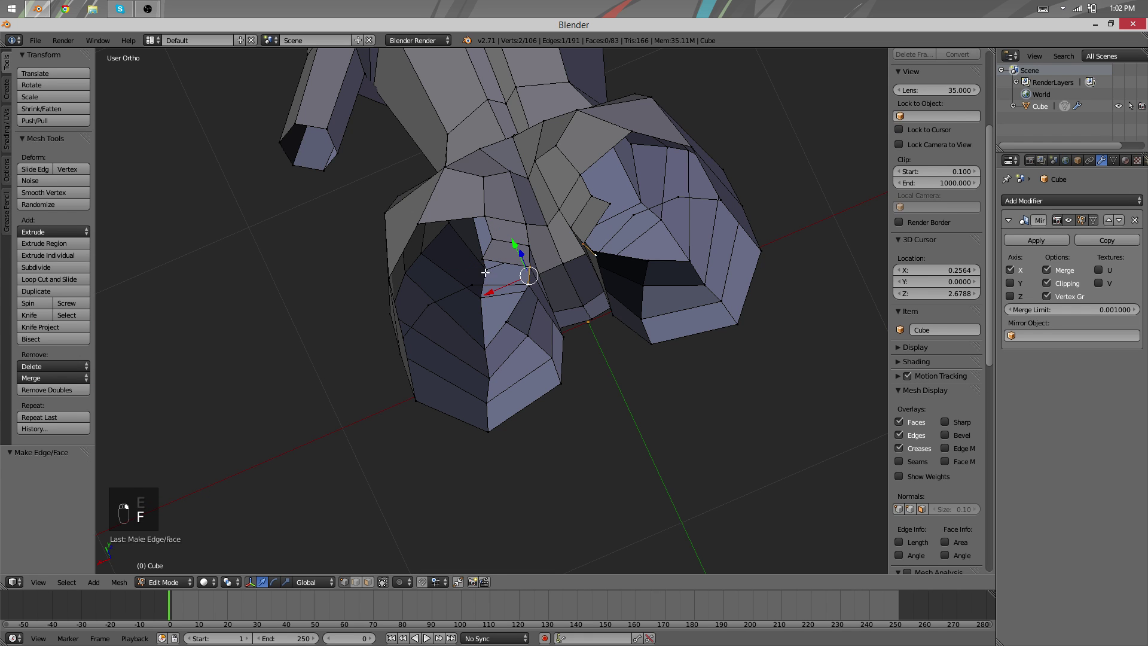
{"action": "right_click", "coordinate": [480, 287], "text": "shift"}
{"action": "key", "text": "shift+f"}
{"action": "right_click", "coordinate": [338, 172]}
{"action": "key", "text": "f"}
Reposition the vertices of the new inner-thigh faces and check the shape outside edit mode
{"action": "middle_click_drag", "start_coordinate": [480, 287], "coordinate": [543, 253]}
{"action": "right_click", "coordinate": [464, 246]}
{"action": "key", "text": "g"}
{"action": "left_click", "coordinate": [479, 245]}
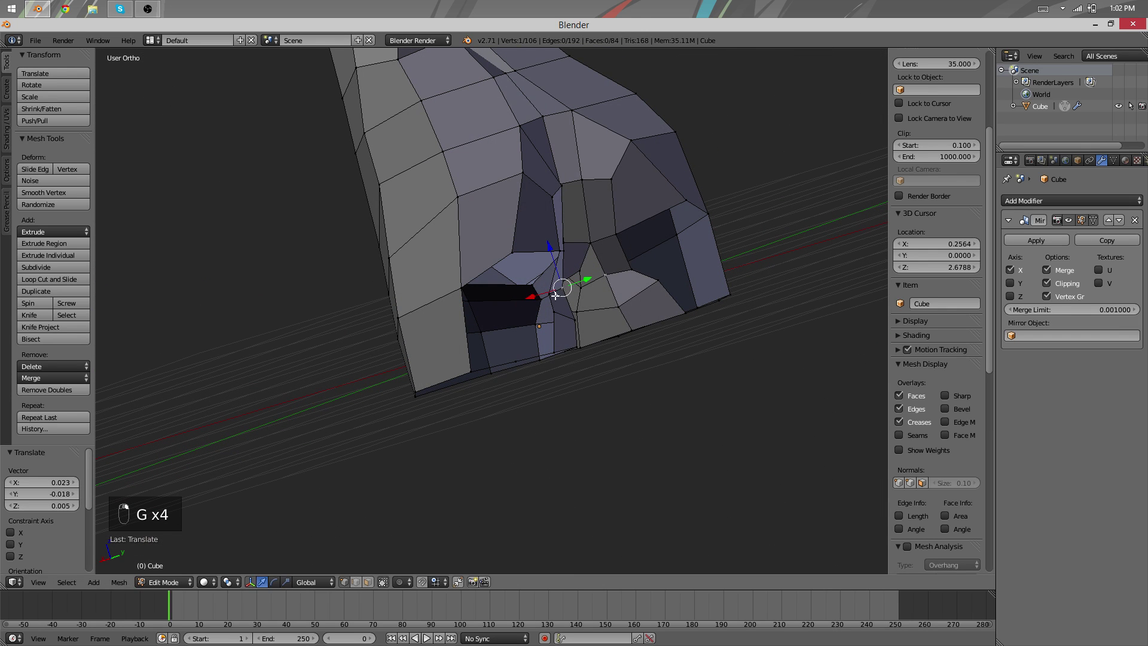
{"action": "middle_click_drag", "start_coordinate": [586, 321], "coordinate": [517, 319]}
{"action": "key", "text": "Tab"}
{"action": "key", "text": "Tab"}
{"action": "left_click", "coordinate": [446, 305]}
{"action": "right_click", "coordinate": [445, 233], "text": "shift"}
{"action": "key", "text": "a"}
Extrude the outer edge of the inner-thigh faces across the rear thigh, then position and rotate the new edge
{"action": "right_click", "coordinate": [540, 305]}
{"action": "right_click", "coordinate": [537, 333], "text": "shift"}
{"action": "key", "text": "e"}
{"action": "left_click", "coordinate": [466, 329]}
{"action": "key", "text": "g"}
{"action": "left_click", "coordinate": [575, 344]}
{"action": "key", "text": "g"}
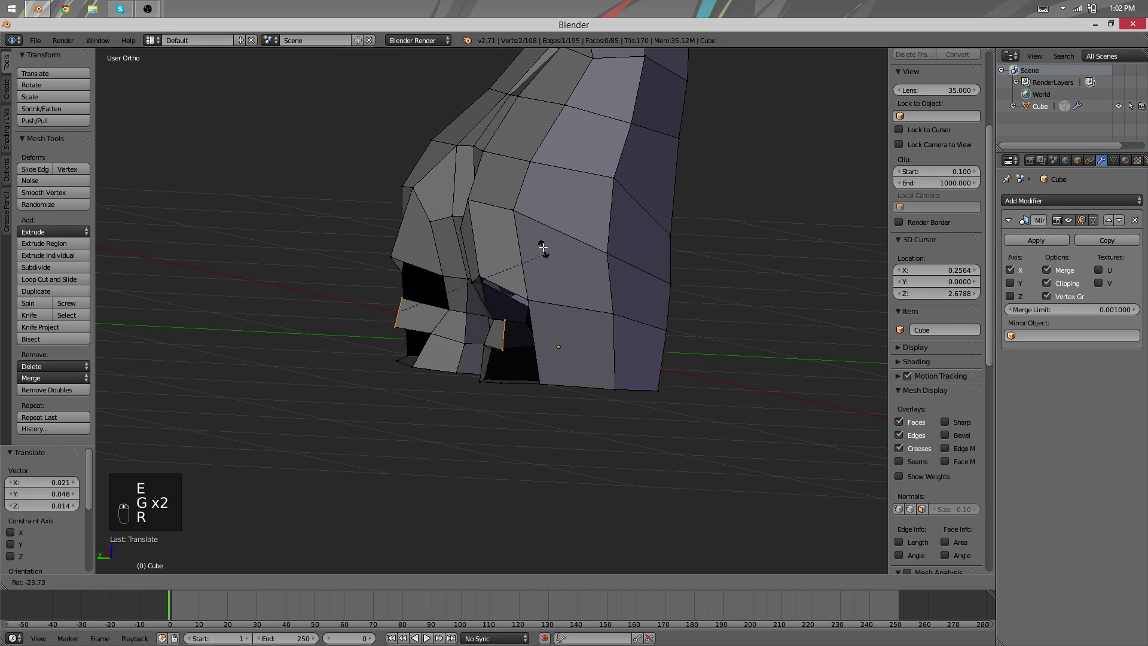
{"action": "left_click", "coordinate": [486, 223]}
Reposition the vertices along the buttock's lower and inner contour
{"action": "middle_click_drag", "start_coordinate": [487, 223], "coordinate": [516, 295]}
{"action": "right_click", "coordinate": [482, 169]}
{"action": "key", "text": "g"}
{"action": "right_click", "coordinate": [466, 225]}
{"action": "right_click", "coordinate": [517, 200]}
{"action": "key", "text": "g"}
{"action": "left_click", "coordinate": [559, 167]}
{"action": "right_click", "coordinate": [533, 214]}
{"action": "left_click", "coordinate": [538, 228]}
{"action": "scroll", "coordinate": [516, 295], "scroll_direction": "up", "scroll_amount": 3}
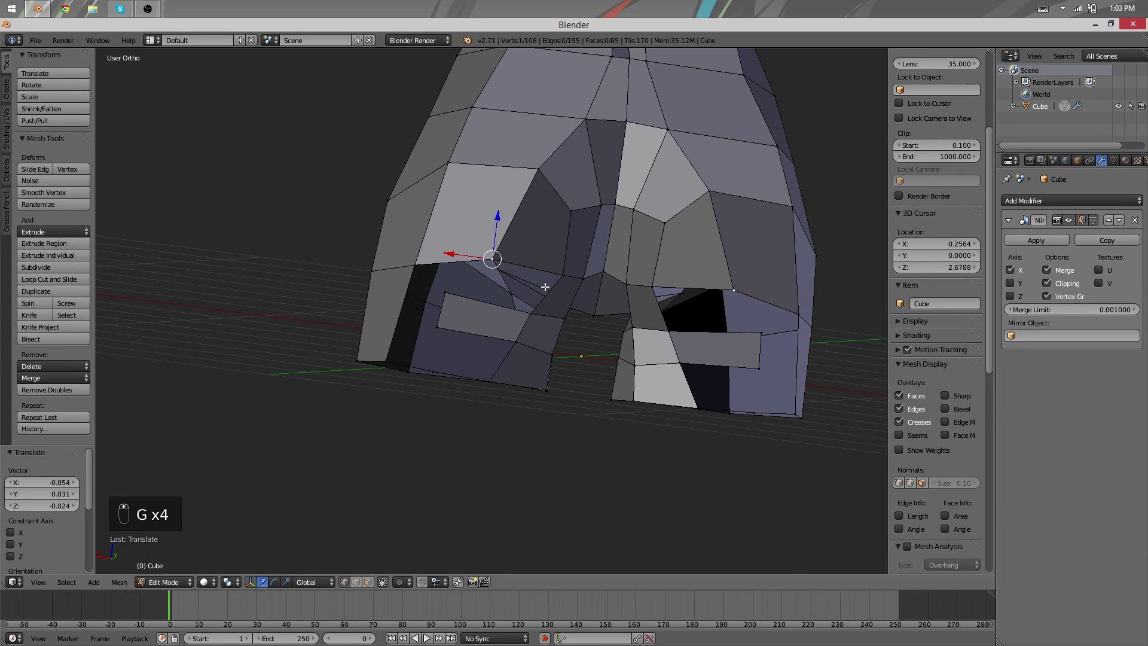
Fill the face between the buttock's lower edge and the rear-thigh strip, then shift the strip's outer edge inward
{"action": "right_click", "coordinate": [533, 318], "text": "shift"}
{"action": "key", "text": "f"}
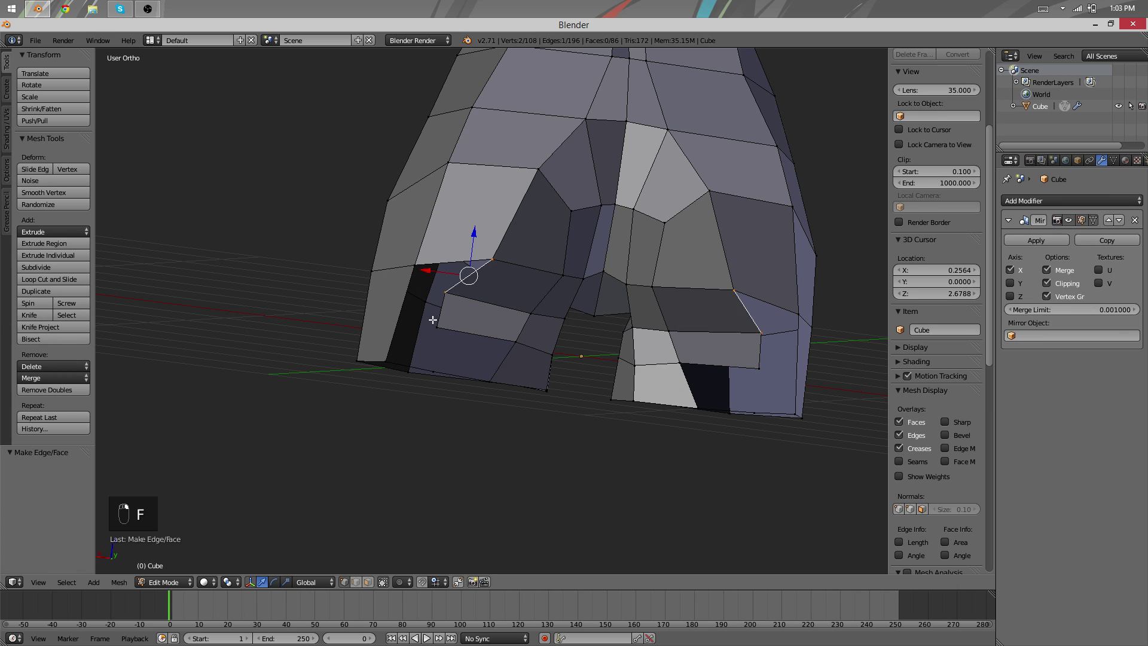
{"action": "right_click", "coordinate": [454, 299]}
{"action": "right_click", "coordinate": [446, 327], "text": "shift"}
{"action": "key", "text": "g"}
{"action": "left_click", "coordinate": [464, 332]}
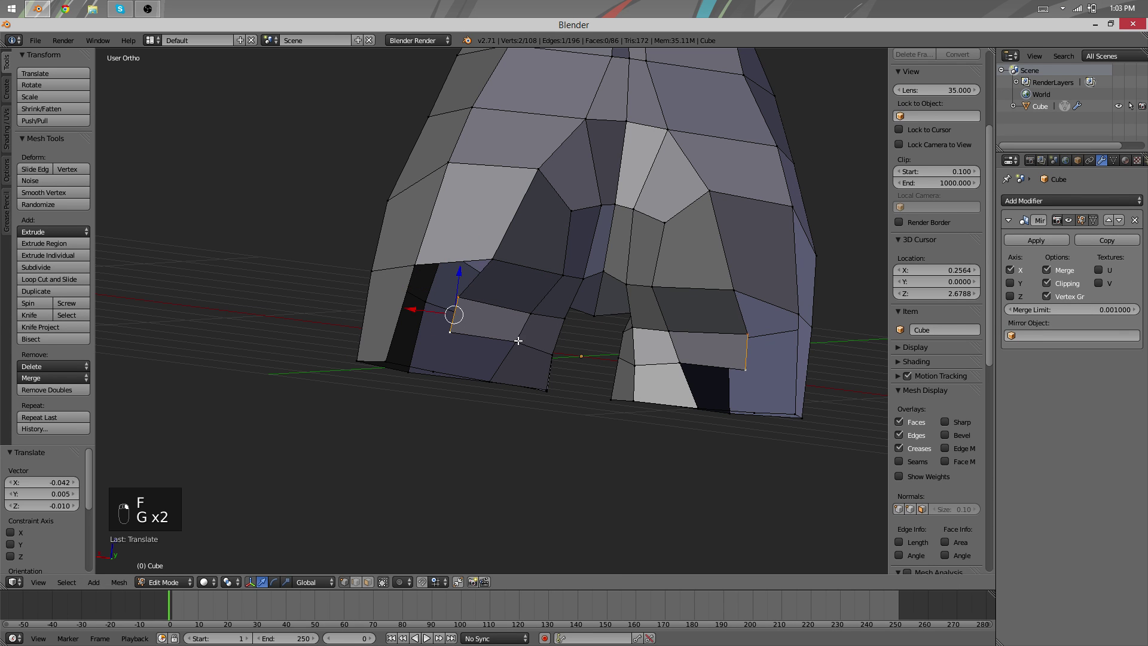
Fill the face between the rear-thigh strip and the thigh opening's lower rim
{"action": "right_click", "coordinate": [517, 340]}
{"action": "mouse_move", "coordinate": [518, 341]}
{"action": "middle_mouse_down"}
{"action": "mouse_move", "coordinate": [458, 410]}
{"action": "mouse_move", "coordinate": [485, 431]}
{"action": "mouse_move", "coordinate": [520, 353]}
{"action": "middle_mouse_up"}
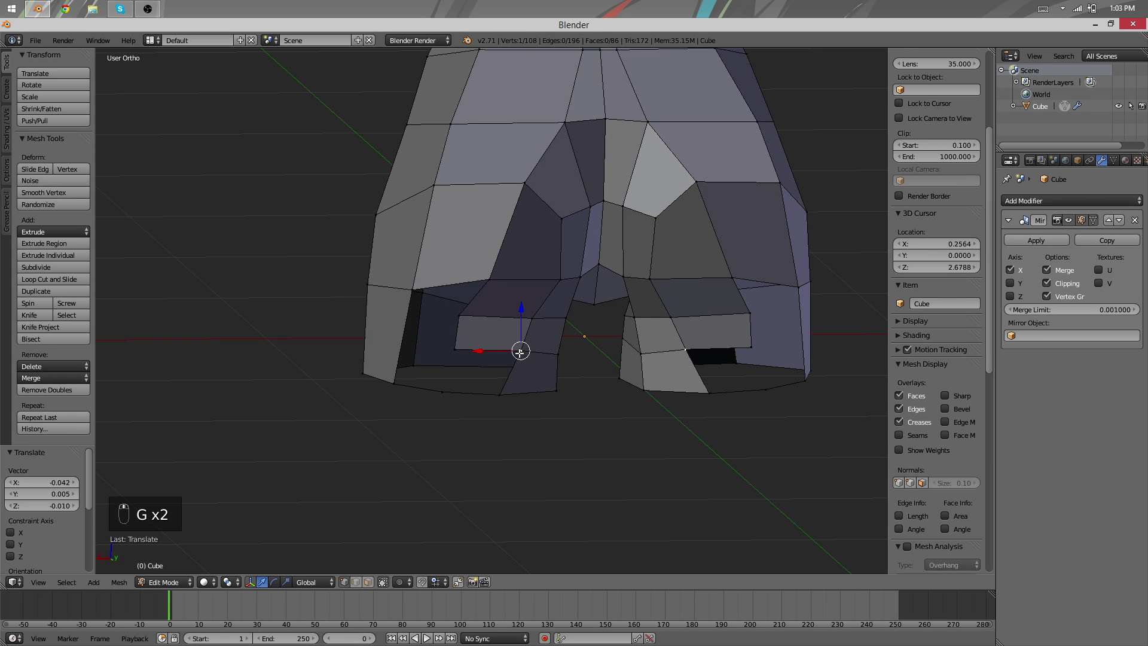
{"action": "right_click", "coordinate": [494, 397], "text": "shift"}
{"action": "key", "text": "f"}
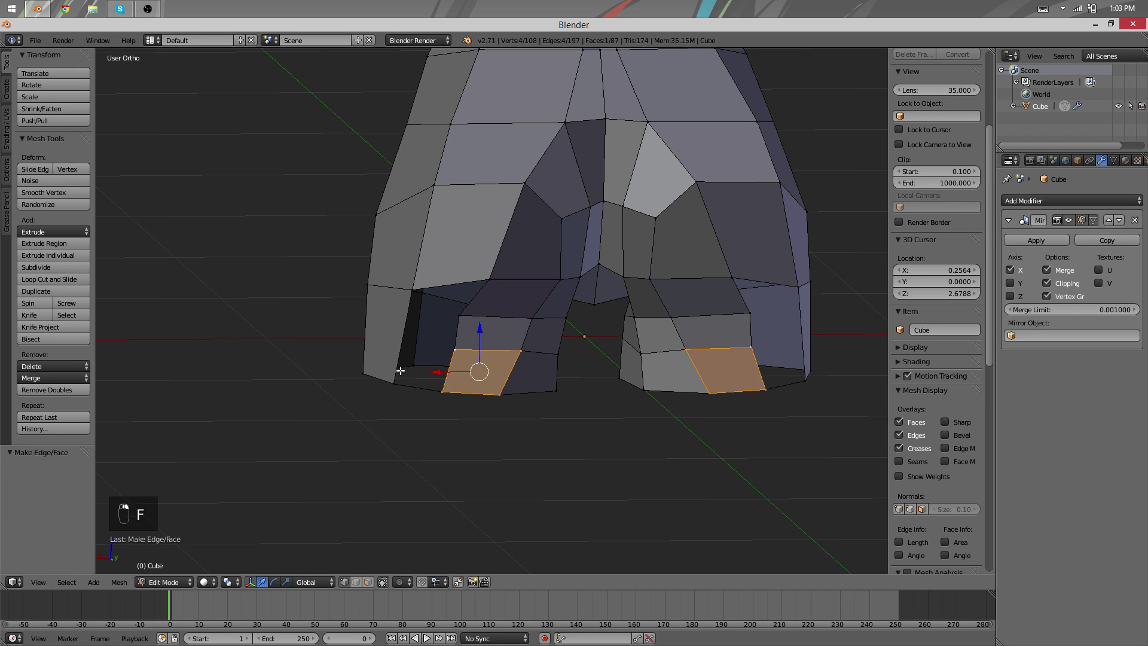
Move the outer edge of the rear-thigh strip inward and rotate it about 5.5°
{"action": "middle_click_drag", "start_coordinate": [403, 380], "coordinate": [480, 340]}
{"action": "right_click", "coordinate": [475, 345]}
{"action": "key", "text": "shift+g"}
{"action": "key", "text": "g"}
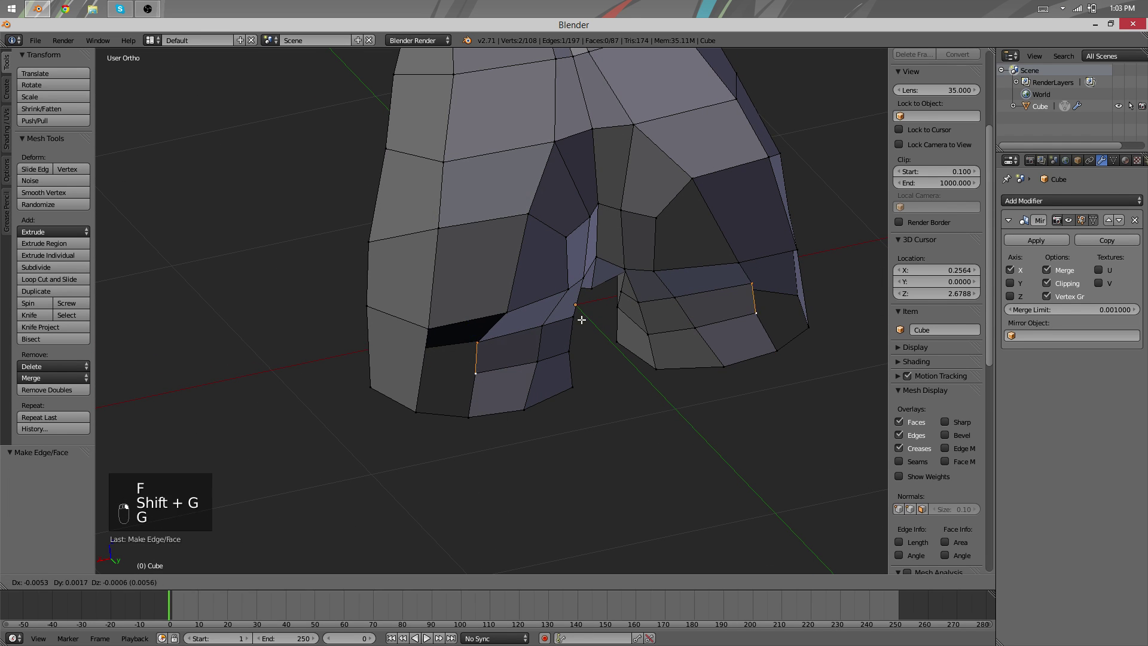
{"action": "left_click", "coordinate": [584, 323]}
{"action": "middle_click_drag", "start_coordinate": [584, 323], "coordinate": [697, 228]}
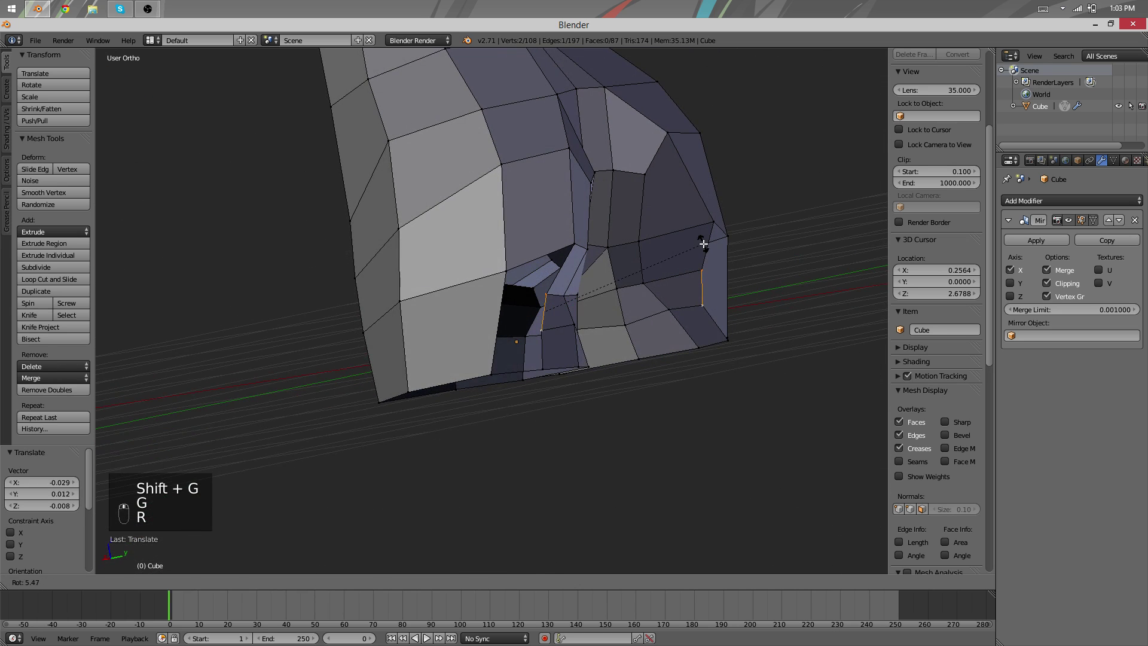
Scale down the neighbouring edge of the strip, reposition the inner-thigh vertices and check the shape outside edit mode
{"action": "right_click", "coordinate": [694, 300]}
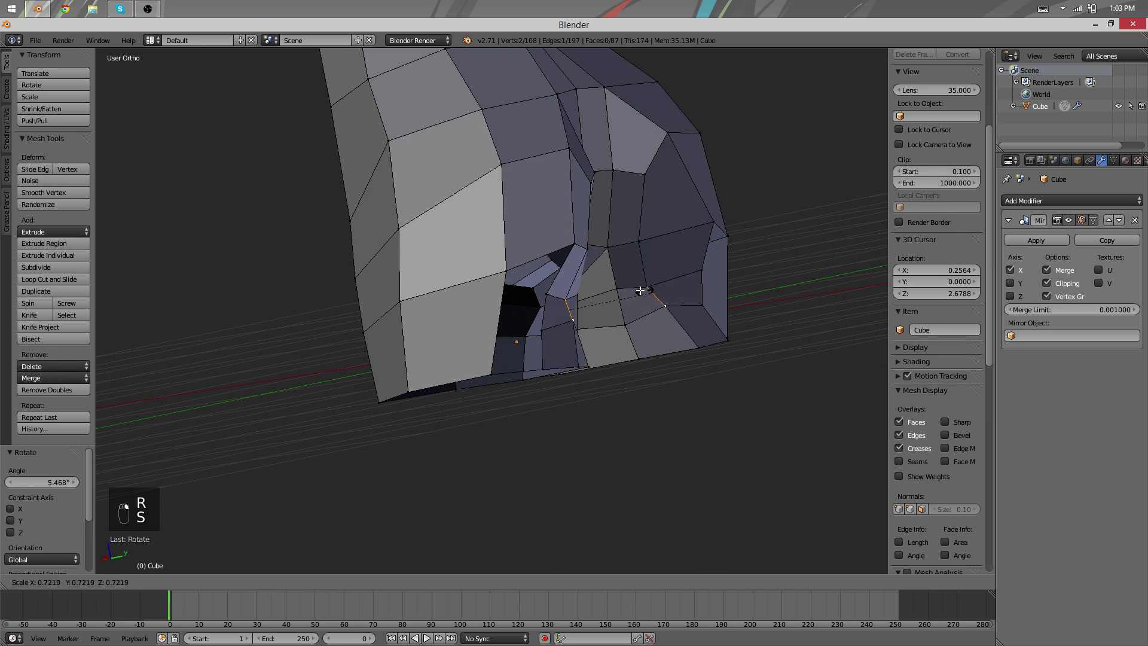
{"action": "middle_click_drag", "start_coordinate": [570, 306], "coordinate": [420, 351]}
{"action": "right_click", "coordinate": [499, 276]}
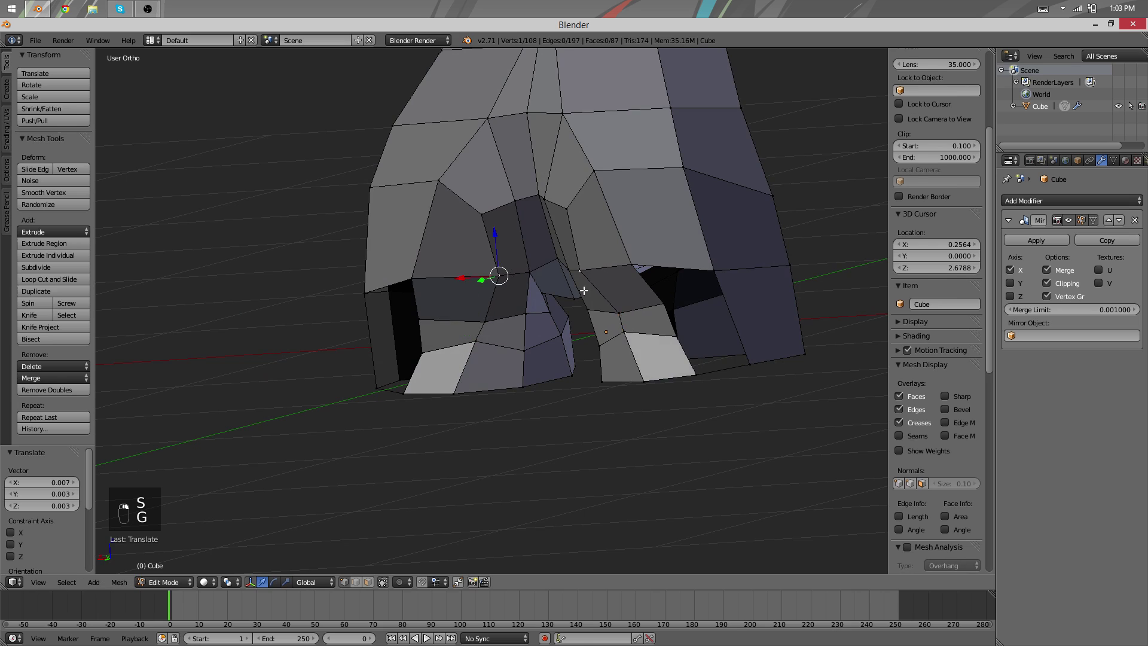
{"action": "middle_click_drag", "start_coordinate": [589, 315], "coordinate": [460, 342]}
{"action": "key", "text": "g"}
{"action": "key", "text": "g"}
{"action": "key", "text": "Tab"}
{"action": "key", "text": "Tab"}
{"action": "scroll", "coordinate": [459, 341], "scroll_direction": "up", "scroll_amount": 2}
Move the outer edge of the rear-thigh strip slightly downward
{"action": "right_click", "coordinate": [479, 321]}
{"action": "right_click", "coordinate": [468, 361], "text": "shift"}
{"action": "key", "text": "g"}
{"action": "left_click", "coordinate": [510, 367]}
Try to close the rear-thigh gap by extruding the strip's outer edge and filling the faces around it
{"action": "key", "text": "e"}
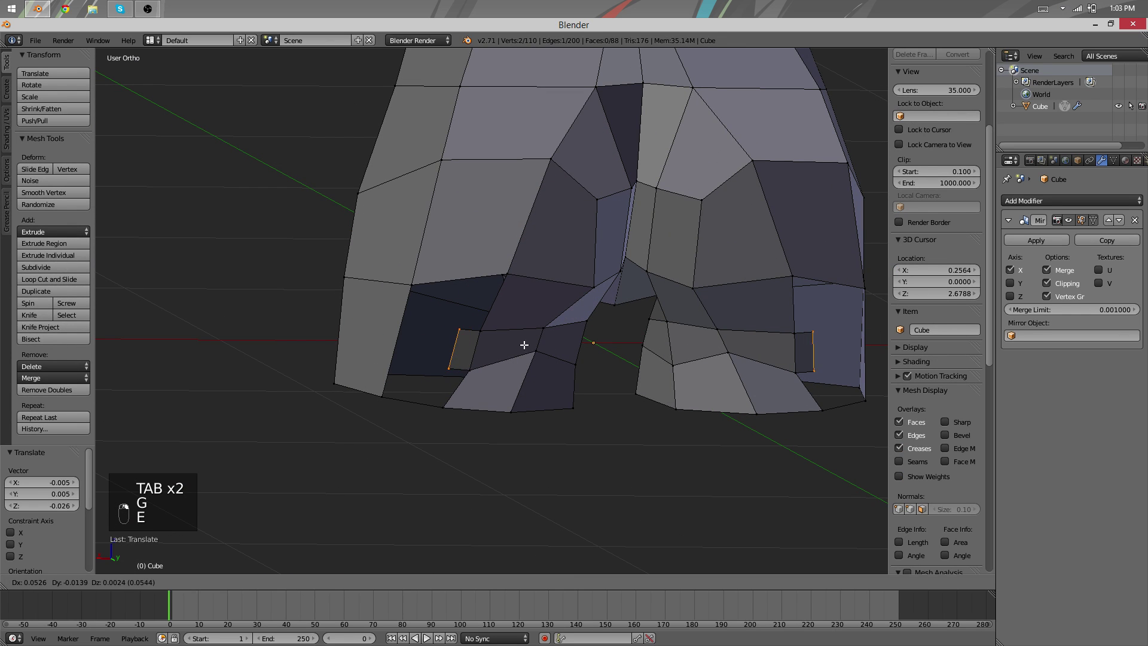
{"action": "left_click", "coordinate": [509, 347]}
{"action": "right_click", "coordinate": [506, 275]}
{"action": "right_click", "coordinate": [488, 328], "text": "shift"}
{"action": "key", "text": "f"}
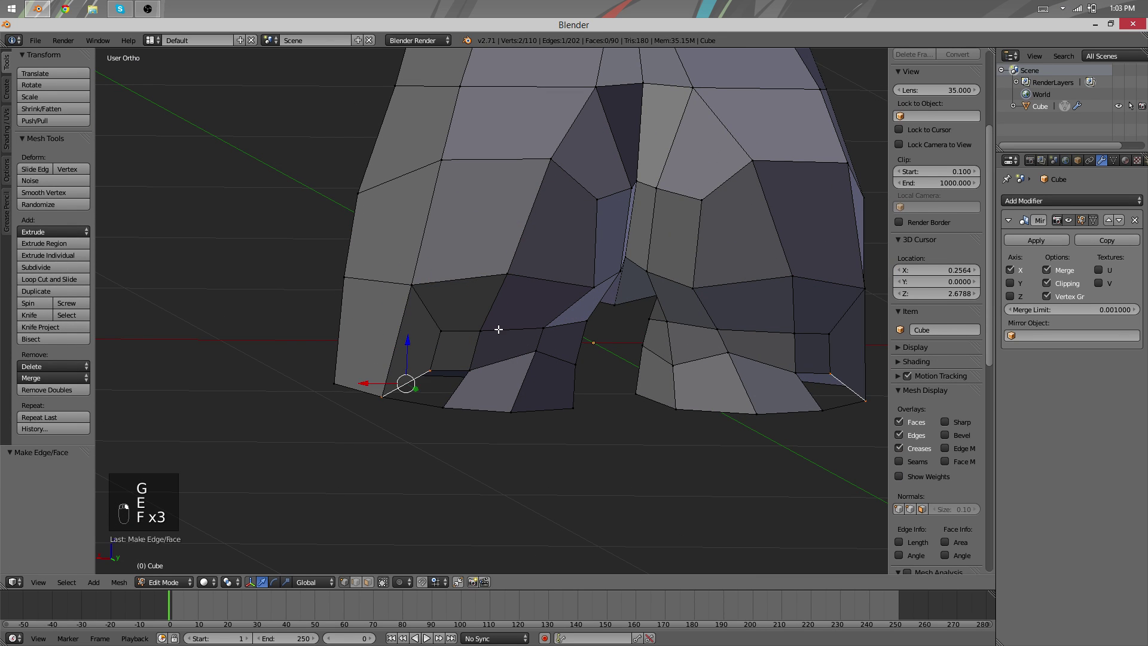
{"action": "key", "text": "f"}
Check the closed rear thigh outside edit mode and delete the strip's two newly extruded vertices
{"action": "key", "text": "Tab"}
{"action": "scroll", "coordinate": [343, 271], "scroll_direction": "down", "scroll_amount": 2}
{"action": "middle_click_drag", "start_coordinate": [401, 279], "coordinate": [490, 297]}
{"action": "key", "text": "Tab"}
{"action": "scroll", "coordinate": [484, 317], "scroll_direction": "up", "scroll_amount": 2}
{"action": "right_click", "coordinate": [474, 327]}
{"action": "right_click", "coordinate": [465, 357], "text": "shift"}
{"action": "key", "text": "x"}
{"action": "left_click", "coordinate": [472, 347]}
Fill one large face between the buttock's lower vertex, the outer thigh and the lower rim
{"action": "right_click", "coordinate": [453, 292]}
{"action": "right_click", "coordinate": [427, 378], "text": "shift"}
{"action": "key", "text": "f"}
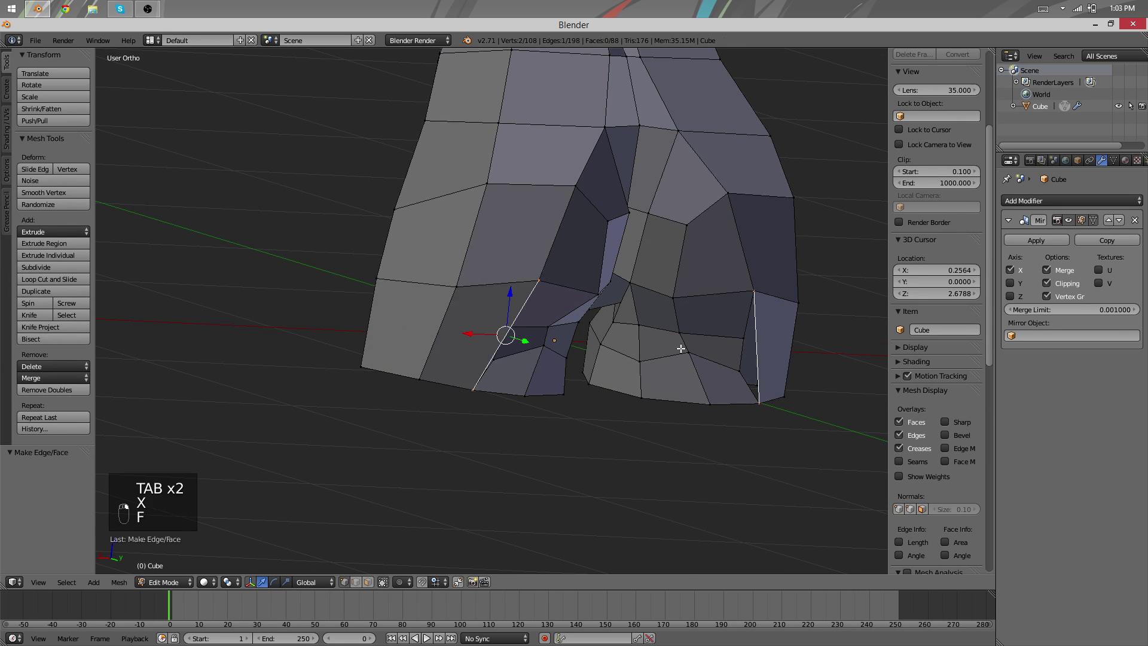
Delete two vertices of the inner strip bordering the large rear-thigh face
{"action": "middle_click_drag", "start_coordinate": [674, 337], "coordinate": [481, 278]}
{"action": "right_click", "coordinate": [422, 309]}
{"action": "right_click", "coordinate": [422, 341], "text": "shift"}
{"action": "key", "text": "x"}
{"action": "left_click", "coordinate": [430, 342]}
Try to add a loop cut across the lower thigh band
{"action": "middle_click_drag", "start_coordinate": [431, 343], "coordinate": [459, 302]}
{"action": "key", "text": "a"}
{"action": "key", "text": "a"}
{"action": "right_click", "coordinate": [511, 269]}
{"action": "middle_click_drag", "start_coordinate": [419, 389], "coordinate": [788, 282]}
{"action": "key", "text": "ctrl+r"}
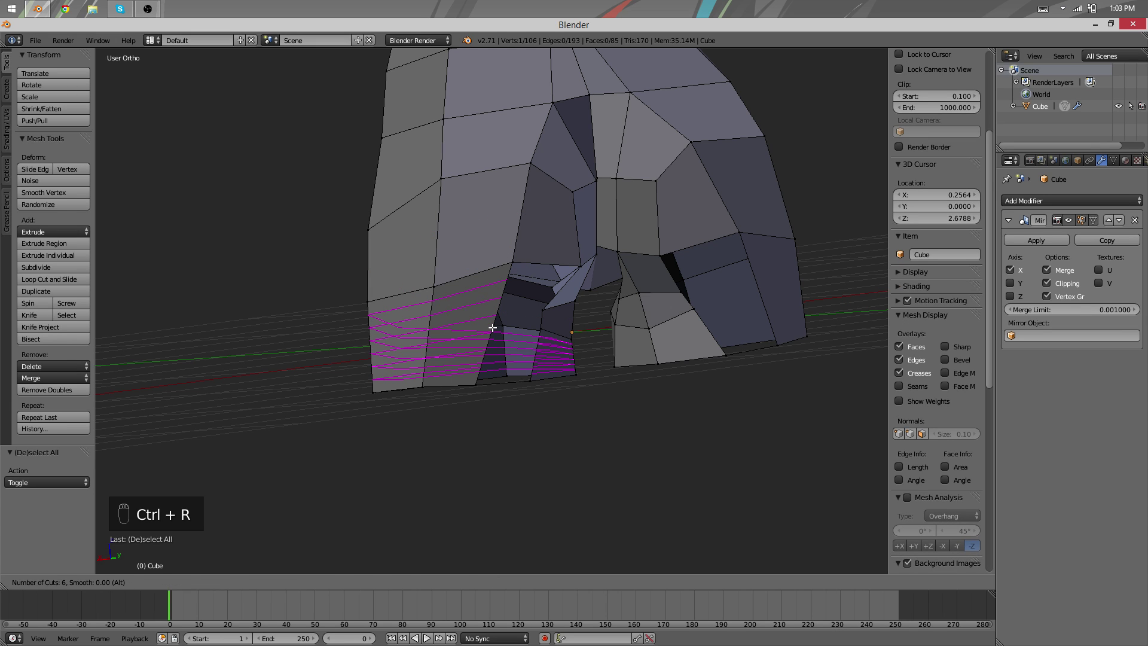
{"action": "left_click", "coordinate": [492, 327]}
{"action": "middle_click_drag", "start_coordinate": [498, 361], "coordinate": [492, 330]}
Delete the edge running from the buttock's lower vertex down to the lower rim
{"action": "right_click", "coordinate": [454, 395]}
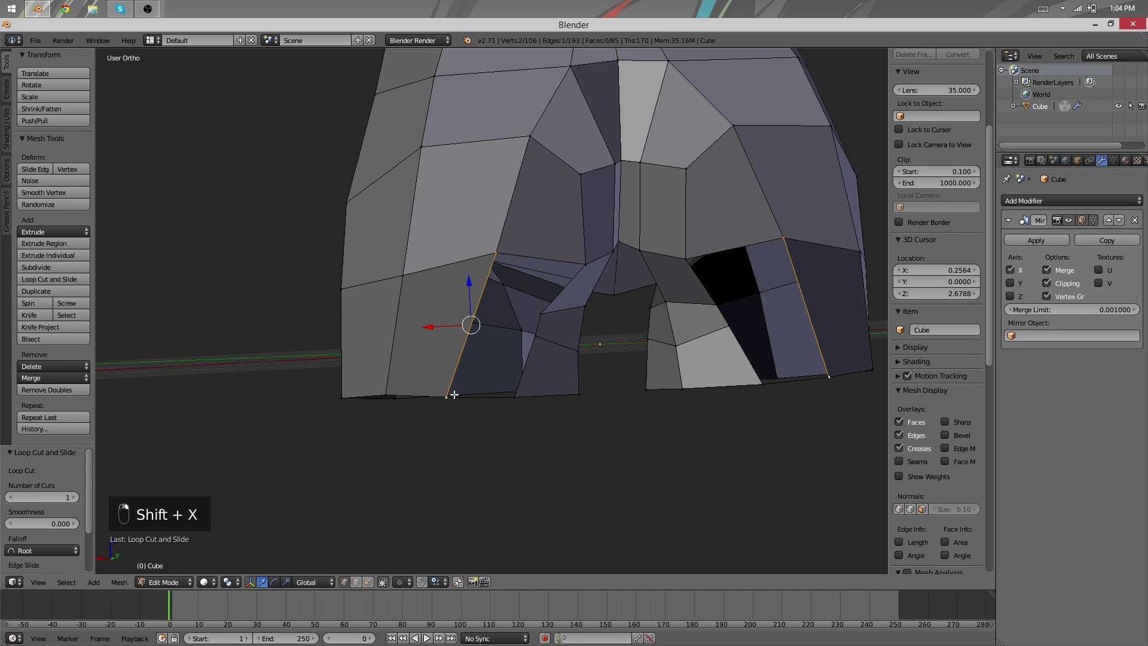
{"action": "key", "text": "x"}
{"action": "left_click", "coordinate": [450, 357]}
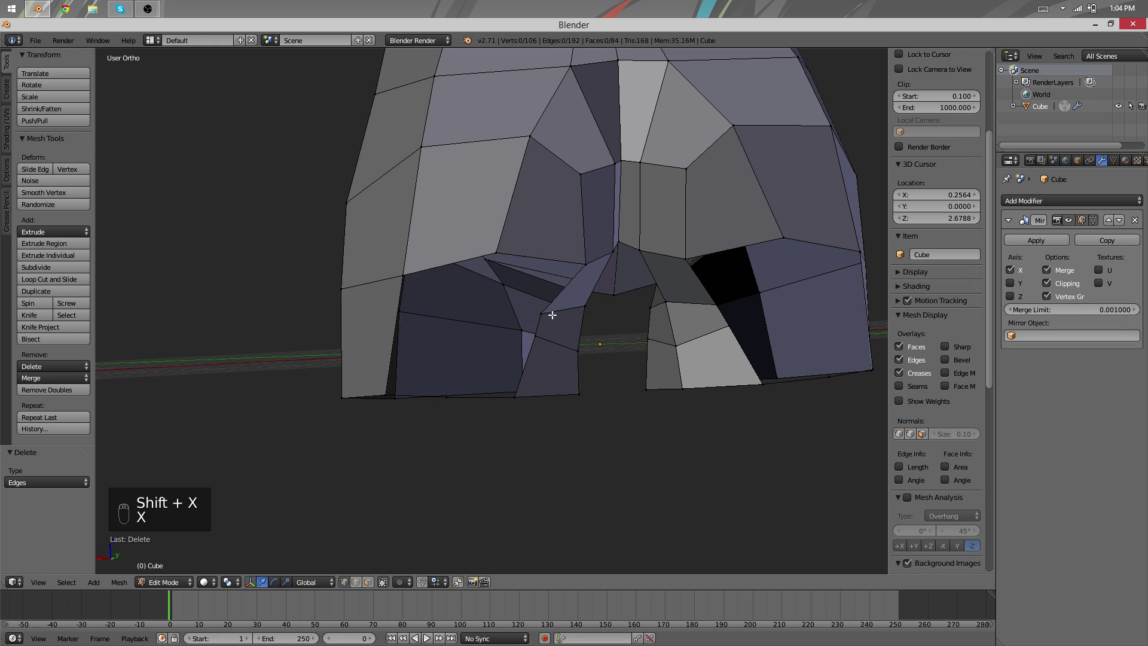
Nudge the strip's outer vertex inward and fill a face between it and the buttock's lower inner vertex
{"action": "middle_click_drag", "start_coordinate": [546, 321], "coordinate": [493, 357]}
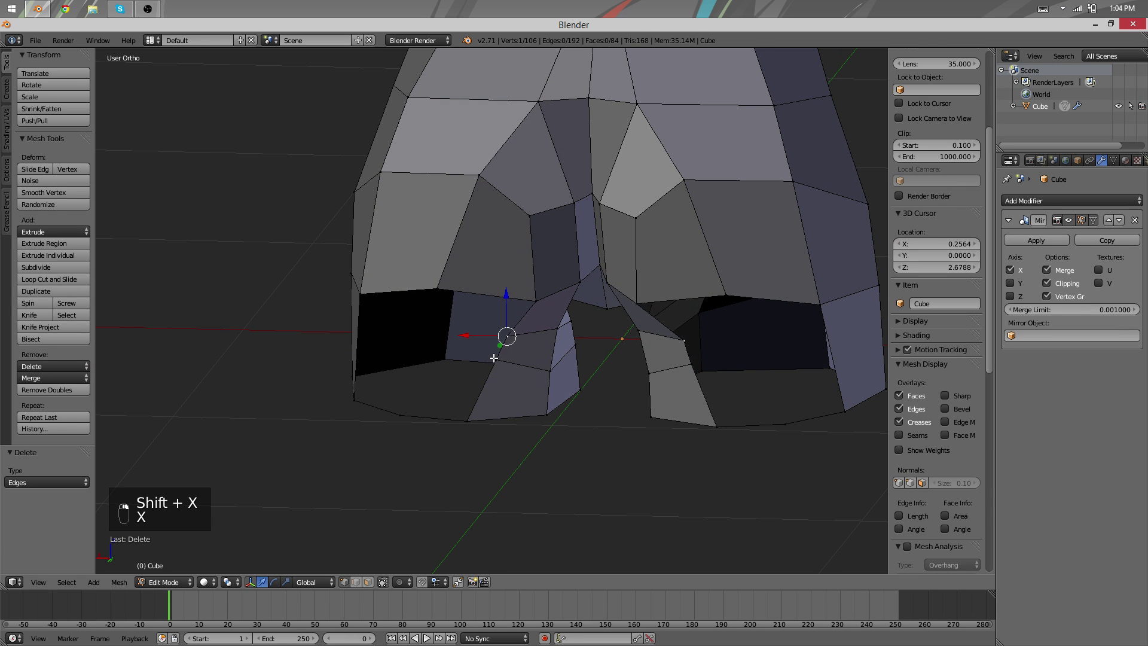
{"action": "left_click", "coordinate": [536, 338]}
{"action": "right_click", "coordinate": [531, 300], "text": "shift"}
{"action": "right_click", "coordinate": [520, 335]}
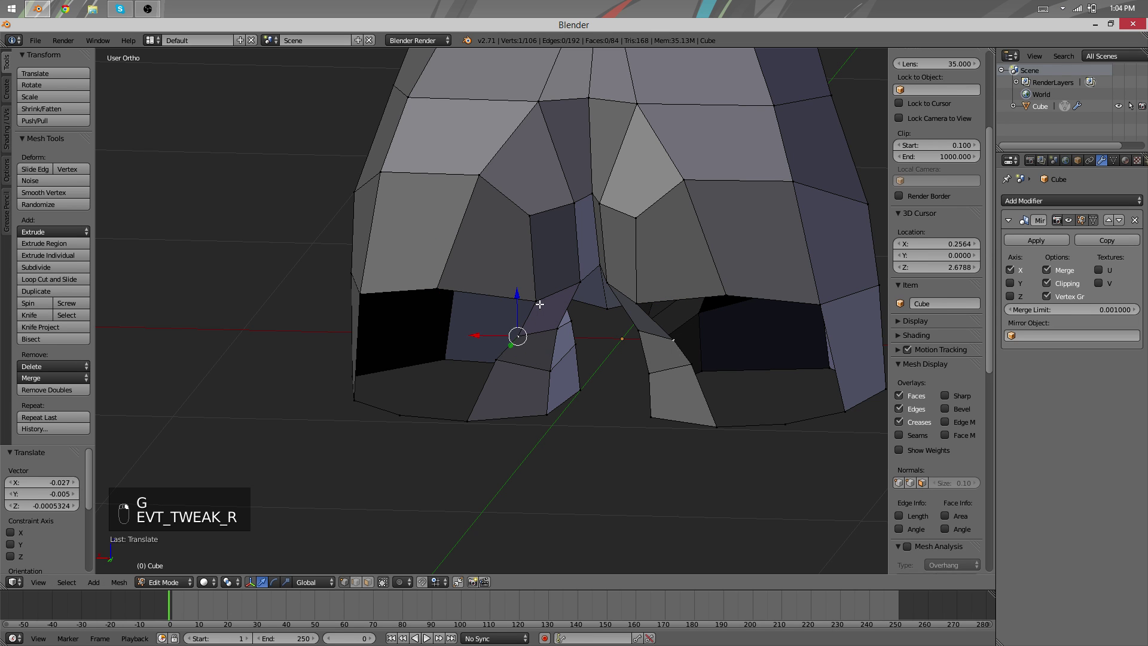
{"action": "right_click", "coordinate": [536, 304], "text": "shift"}
{"action": "key", "text": "f"}
Smooth and reposition the vertices around the newly filled face under the buttock
{"action": "middle_click_drag", "start_coordinate": [536, 310], "coordinate": [494, 253]}
{"action": "key", "text": "a"}
{"action": "right_click", "coordinate": [528, 336]}
{"action": "key", "text": "g"}
{"action": "right_click", "coordinate": [539, 317]}
{"action": "right_click", "coordinate": [545, 313]}
{"action": "key", "text": "q"}
{"action": "key", "text": "g"}
{"action": "left_click", "coordinate": [390, 287]}
{"action": "right_click", "coordinate": [494, 253]}
{"action": "left_click", "coordinate": [487, 270]}
Extrude a vertex into the rear-thigh gap and fill the faces between the buttock, strip, outer thigh and lower rim
{"action": "middle_click_drag", "start_coordinate": [454, 319], "coordinate": [571, 342]}
{"action": "right_click", "coordinate": [524, 343]}
{"action": "key", "text": "g"}
{"action": "left_click", "coordinate": [506, 342]}
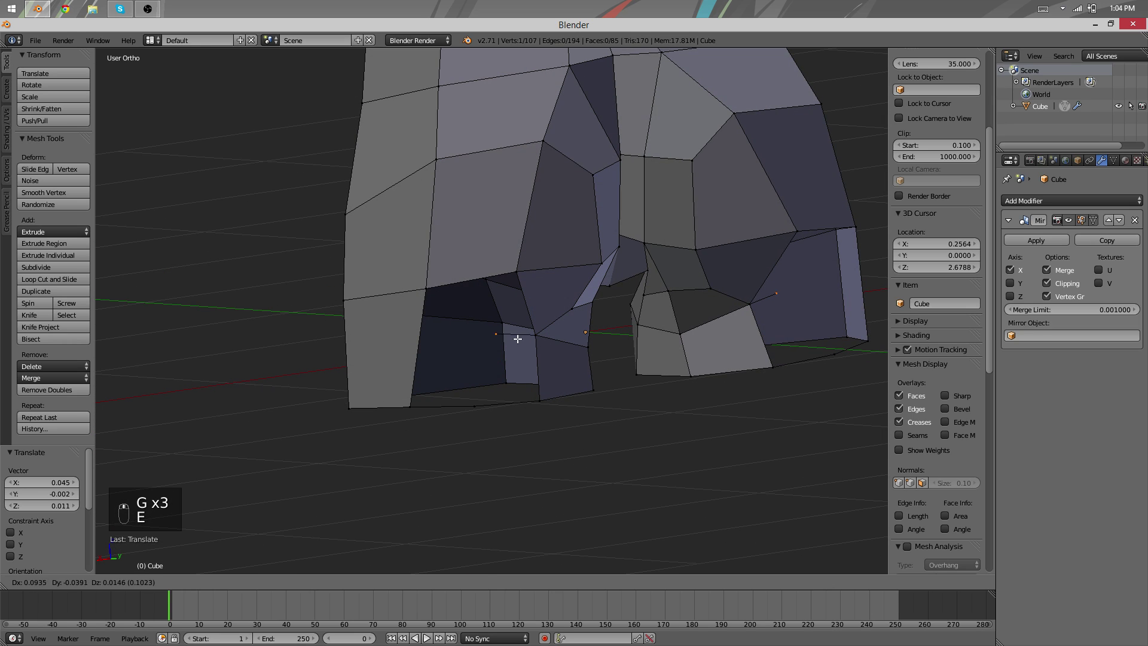
{"action": "left_click", "coordinate": [500, 345]}
{"action": "right_click", "coordinate": [474, 406], "text": "shift"}
{"action": "right_click", "coordinate": [541, 399], "text": "shift"}
{"action": "right_click", "coordinate": [536, 335], "text": "shift"}
{"action": "key", "text": "f"}
{"action": "right_click", "coordinate": [518, 277], "text": "shift"}
{"action": "key", "text": "f"}
{"action": "key", "text": "f"}
{"action": "key", "text": "f"}
Smooth the new rear-thigh vertices and shift them to round out the surface below the buttock
{"action": "right_click", "coordinate": [474, 342]}
{"action": "key", "text": "q"}
{"action": "key", "text": "q"}
{"action": "key", "text": "q"}
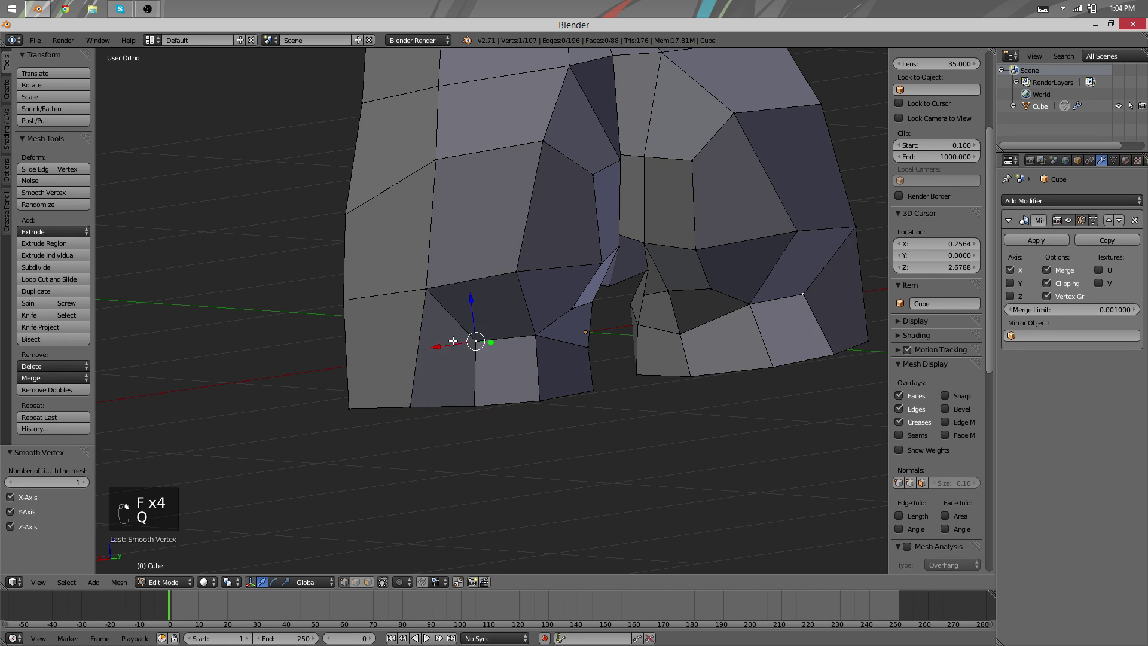
{"action": "middle_click_drag", "start_coordinate": [451, 341], "coordinate": [558, 192]}
{"action": "key", "text": "g"}
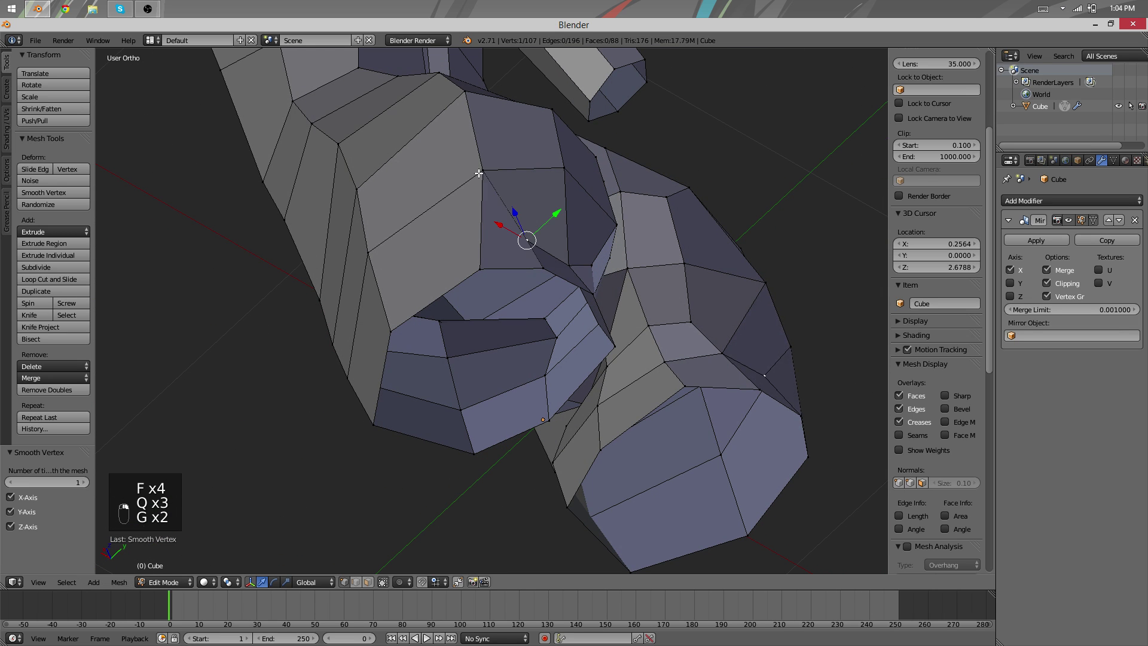
{"action": "key", "text": "q"}
{"action": "key", "text": "q"}
{"action": "key", "text": "q"}
{"action": "key", "text": "g"}
{"action": "left_click", "coordinate": [469, 209]}
Check the rear thigh outside edit mode and delete one edge with its two adjoining faces below the buttock
{"action": "key", "text": "Tab"}
{"action": "middle_click_drag", "start_coordinate": [468, 209], "coordinate": [559, 314]}
{"action": "scroll", "coordinate": [464, 261], "scroll_direction": "down", "scroll_amount": 3}
{"action": "scroll", "coordinate": [518, 355], "scroll_direction": "up", "scroll_amount": 5}
{"action": "key", "text": "Tab"}
{"action": "middle_click_drag", "start_coordinate": [518, 355], "coordinate": [487, 277]}
{"action": "right_click", "coordinate": [444, 239], "text": "shift"}
{"action": "key", "text": "x"}
{"action": "left_click", "coordinate": [443, 253]}
Reposition the vertices along the open rear thigh and round out its lower rim
{"action": "right_click_drag", "start_coordinate": [472, 284], "coordinate": [464, 286]}
{"action": "key", "text": "g"}
{"action": "left_click", "coordinate": [529, 290]}
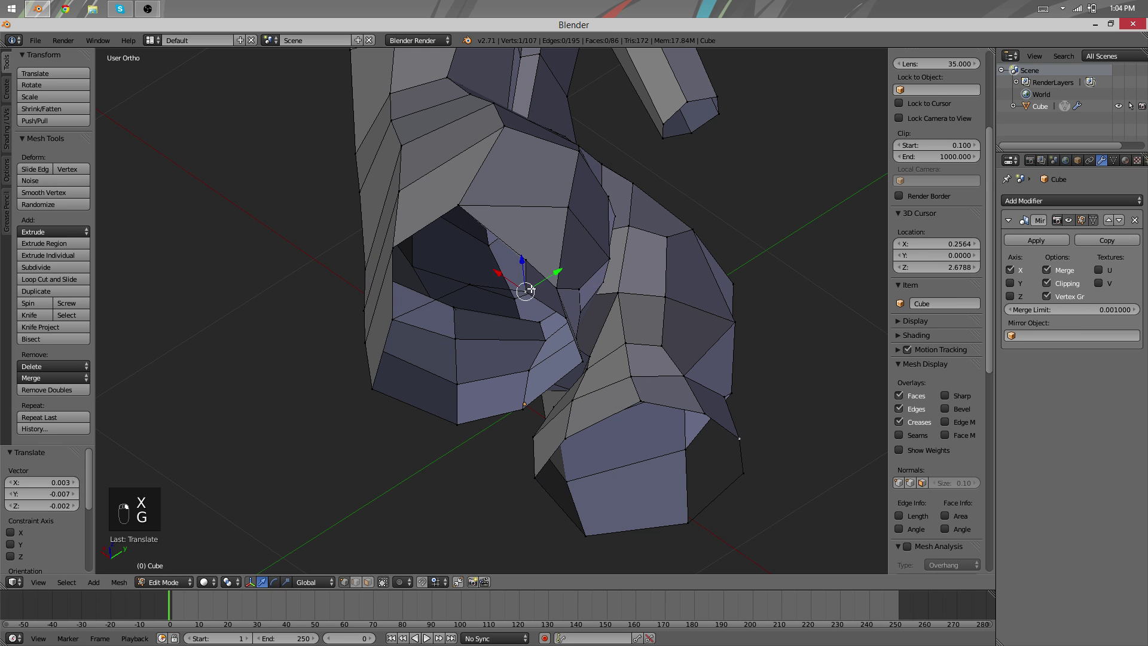
{"action": "middle_click_drag", "start_coordinate": [531, 274], "coordinate": [460, 417]}
{"action": "key", "text": "g"}
{"action": "left_click", "coordinate": [443, 317]}
{"action": "middle_click_drag", "start_coordinate": [443, 318], "coordinate": [485, 386]}
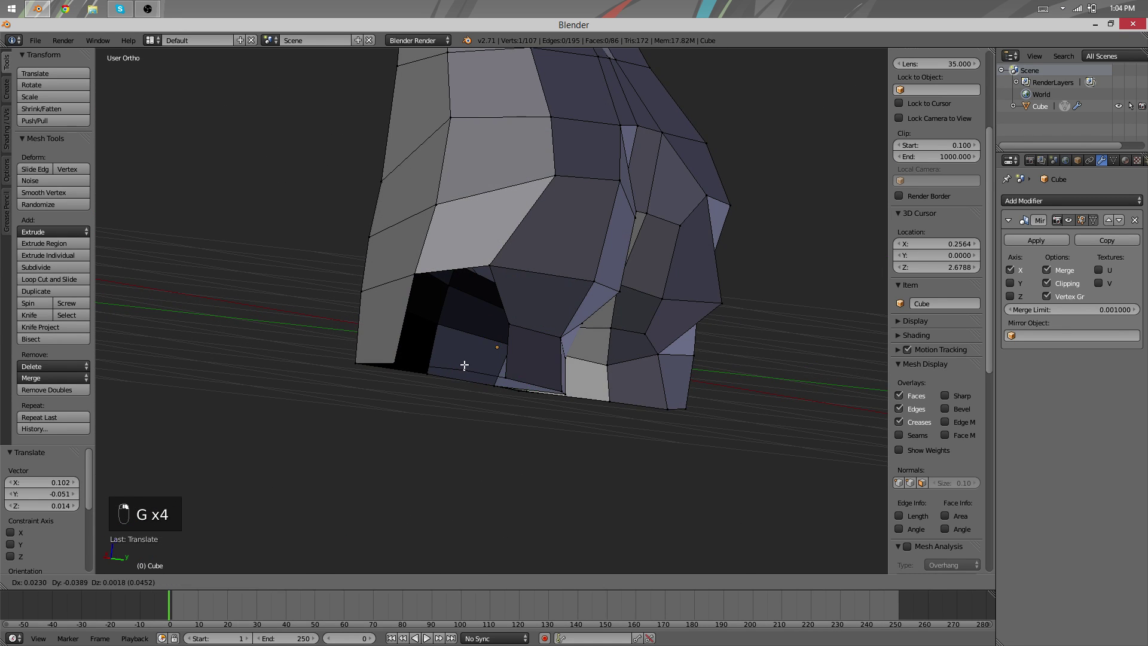
{"action": "middle_click_drag", "start_coordinate": [414, 338], "coordinate": [536, 349]}
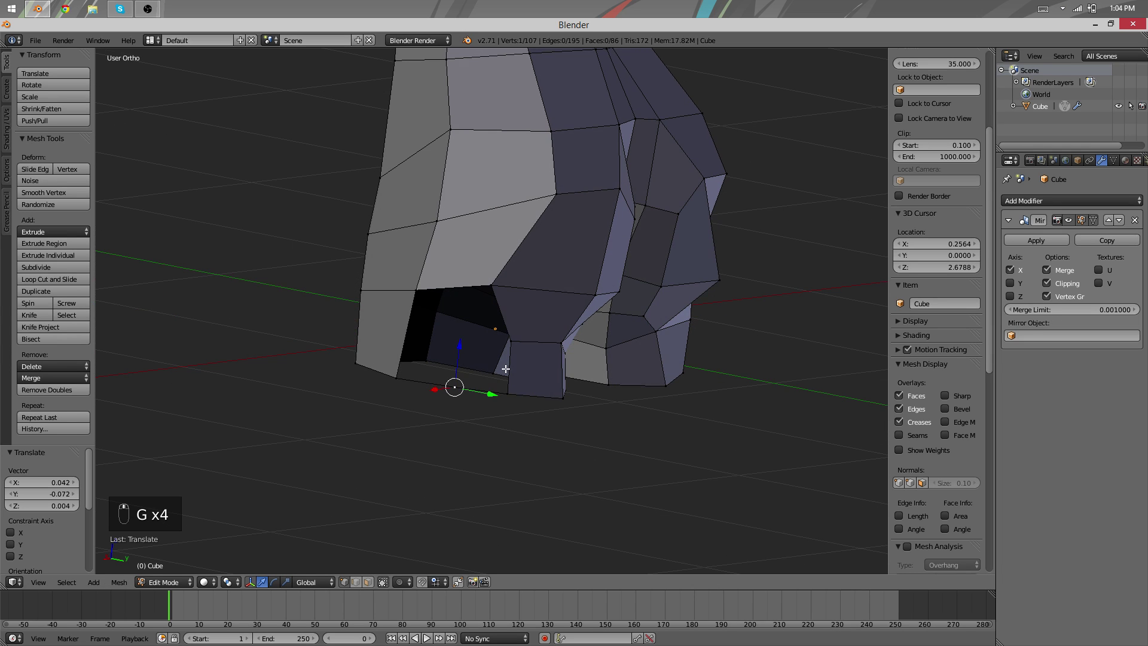
Extrude the rear rim vertex upward and fill three faces to close the rear-thigh gap
{"action": "key", "text": "e"}
{"action": "left_click", "coordinate": [472, 328]}
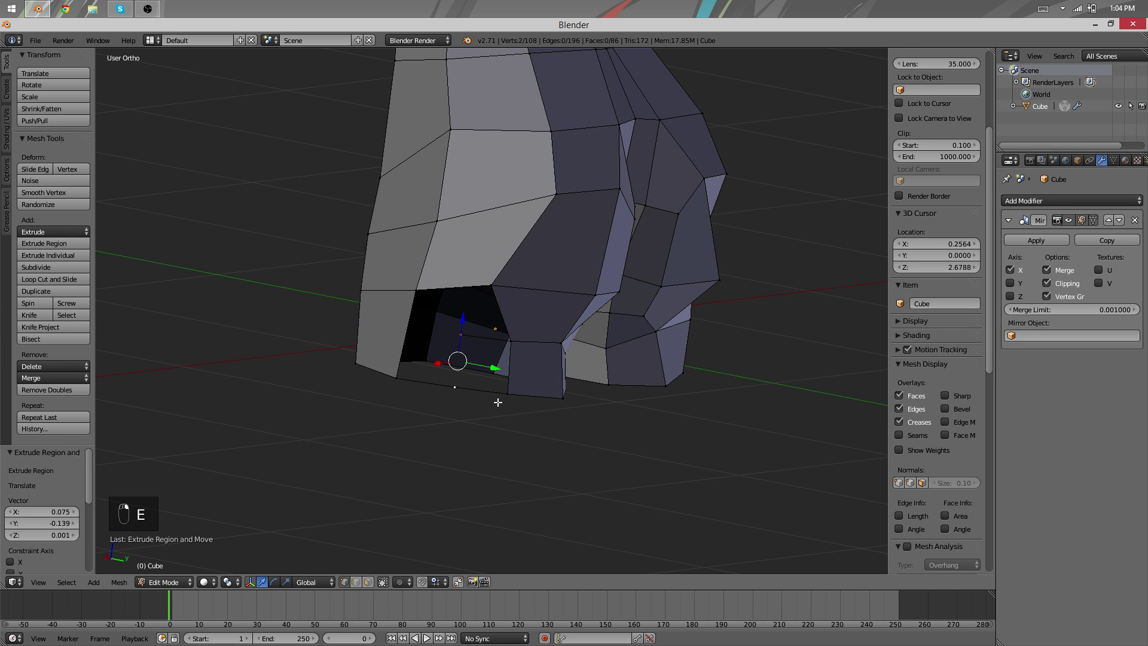
{"action": "right_click", "coordinate": [515, 402], "text": "shift"}
{"action": "key", "text": "f"}
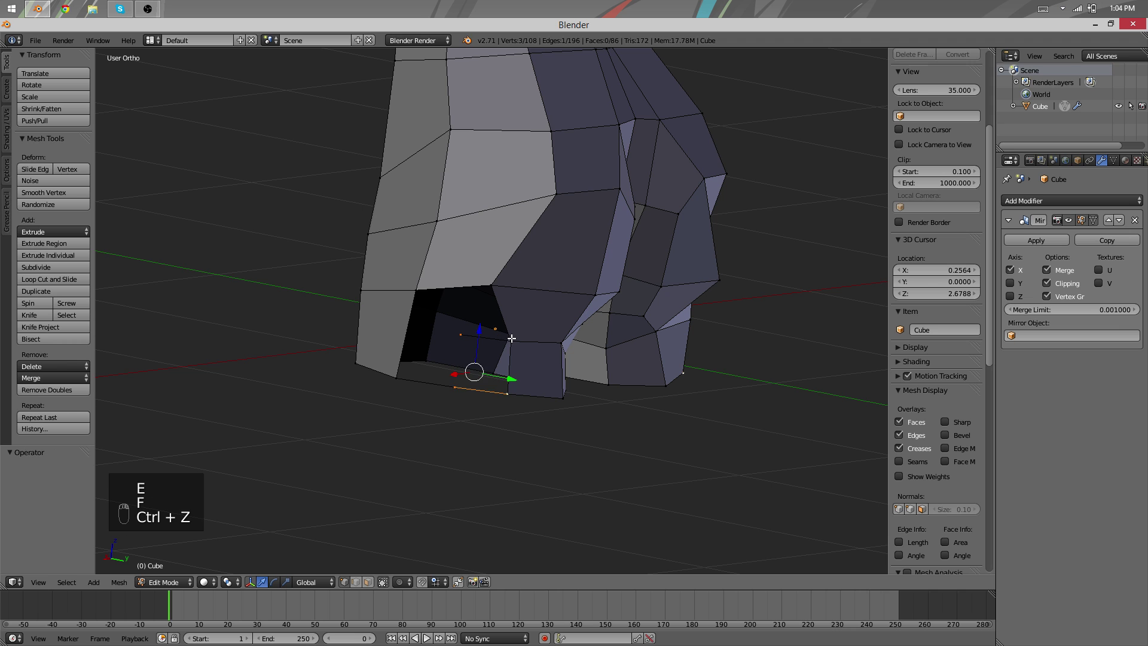
{"action": "key", "text": "f"}
{"action": "key", "text": "f"}
{"action": "key", "text": "f"}
{"action": "key", "text": "f"}
{"action": "key", "text": "Tab"}
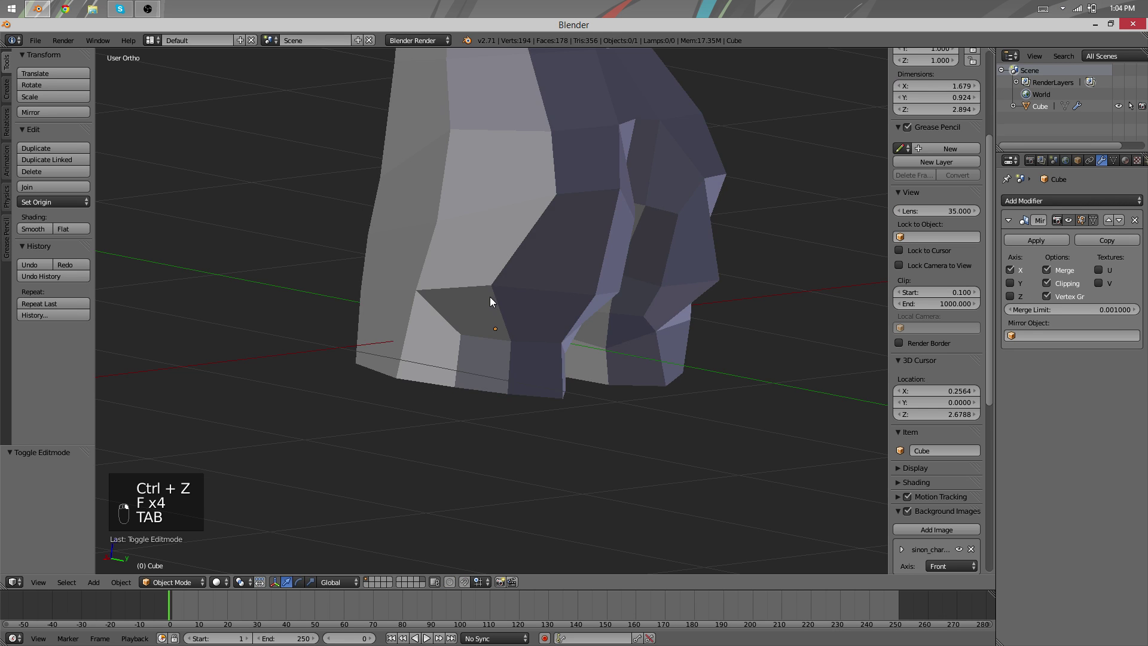
Smooth the buttock's lower vertex and move the neighbouring outer-thigh vertex slightly upward
{"action": "middle_click_drag", "start_coordinate": [670, 277], "coordinate": [448, 287]}
{"action": "key", "text": "Tab"}
{"action": "scroll", "coordinate": [448, 287], "scroll_direction": "up", "scroll_amount": 4}
{"action": "key", "text": "q"}
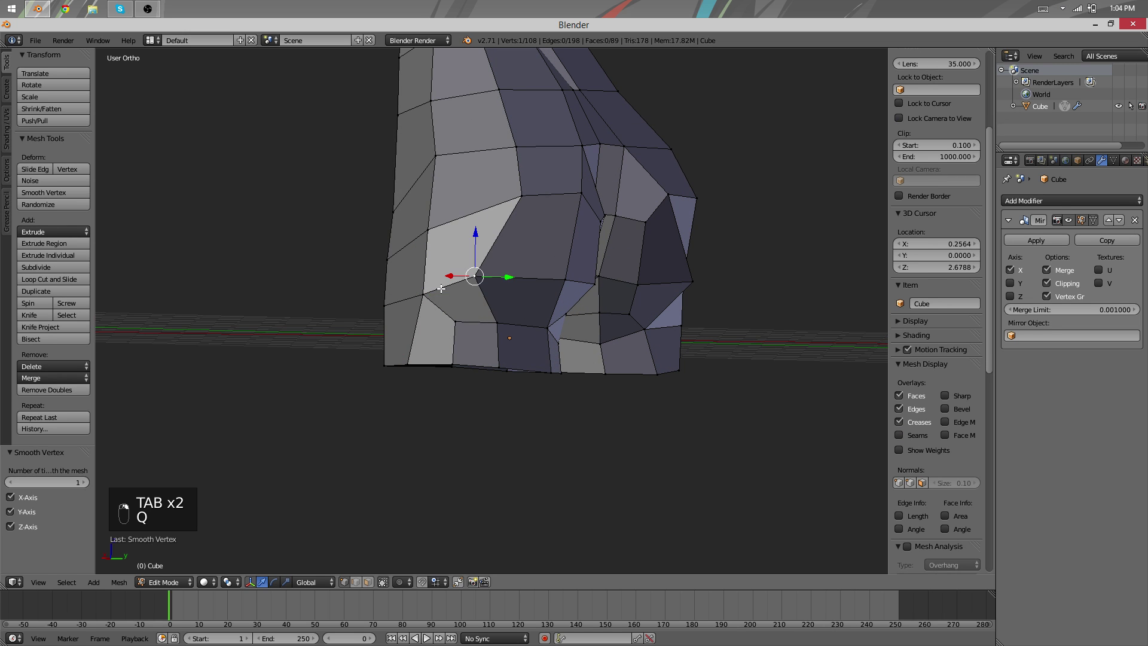
{"action": "right_click", "coordinate": [427, 294]}
{"action": "key", "text": "g"}
{"action": "left_click", "coordinate": [422, 280]}
Adjust the vertices along the crease between the buttock and the rear thigh
{"action": "middle_click_drag", "start_coordinate": [456, 324], "coordinate": [503, 350]}
{"action": "key", "text": "g"}
{"action": "right_click", "coordinate": [501, 230]}
{"action": "key", "text": "g"}
{"action": "left_click", "coordinate": [512, 318]}
{"action": "key", "text": "Tab"}
{"action": "middle_click_drag", "start_coordinate": [614, 310], "coordinate": [436, 338]}
{"action": "key", "text": "Tab"}
{"action": "left_click", "coordinate": [382, 289]}
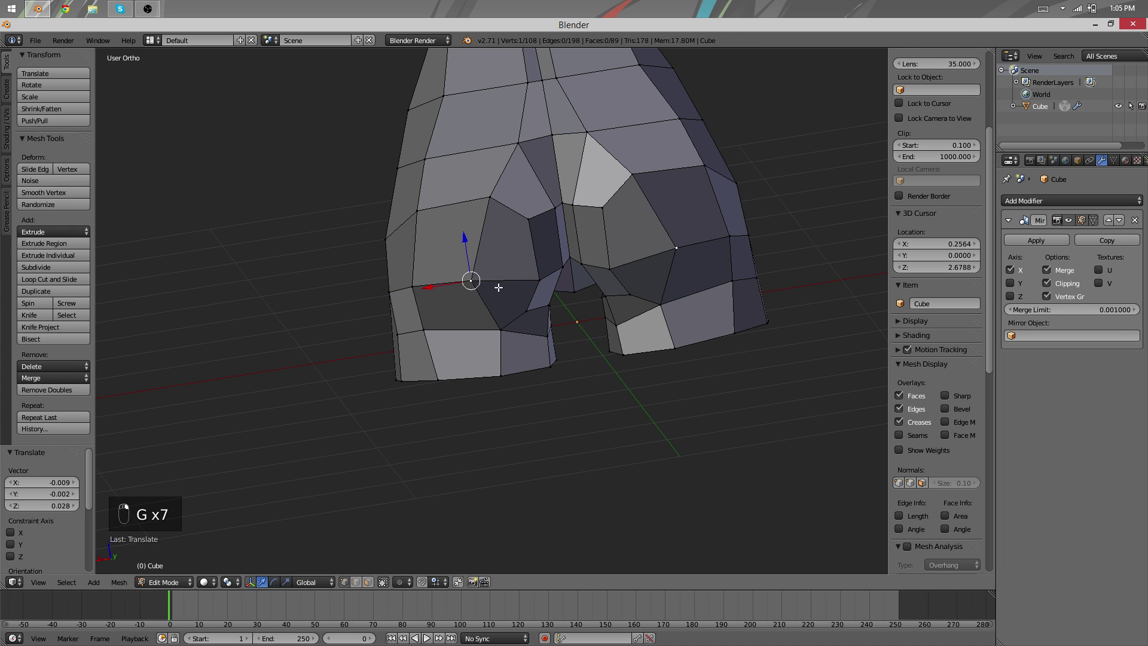
Examine the buttocks and leg openings from behind and below, in and out of edit mode
{"action": "key", "text": "Tab"}
{"action": "scroll", "coordinate": [525, 294], "scroll_direction": "down", "scroll_amount": 4}
{"action": "key", "text": "Tab"}
{"action": "middle_click_drag", "start_coordinate": [452, 336], "coordinate": [516, 215]}
{"action": "key", "text": "Tab"}
{"action": "scroll", "coordinate": [449, 292], "scroll_direction": "up", "scroll_amount": 1}
{"action": "key", "text": "Tab"}
{"action": "key", "text": "Tab"}
{"action": "key", "text": "Tab"}
{"action": "key", "text": "g"}
{"action": "key", "text": "Tab"}
{"action": "key", "text": "Tab"}
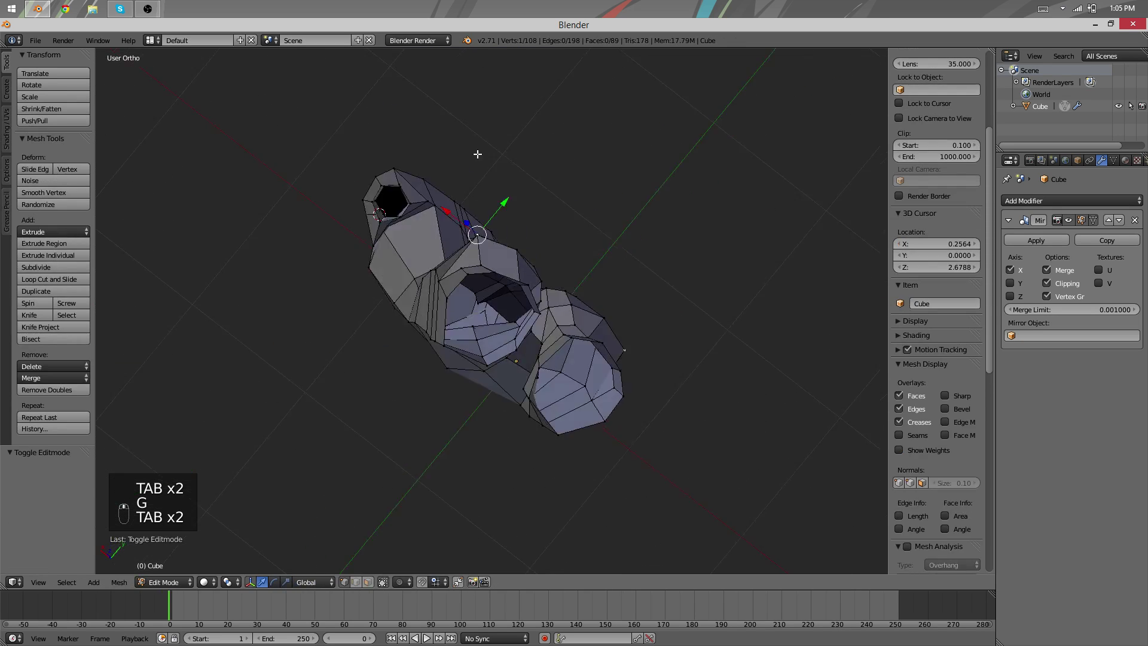
Move the rear rim vertex and two vertices of the crease under the buttock backward to smooth the thigh profile
{"action": "key", "text": "g"}
{"action": "left_click", "coordinate": [484, 154]}
{"action": "middle_click_drag", "start_coordinate": [436, 263], "coordinate": [662, 271]}
{"action": "middle_click_drag", "start_coordinate": [509, 252], "coordinate": [487, 351]}
{"action": "left_click", "coordinate": [508, 276]}
{"action": "scroll", "coordinate": [524, 280], "scroll_direction": "up", "scroll_amount": 3}
{"action": "right_click", "coordinate": [545, 238]}
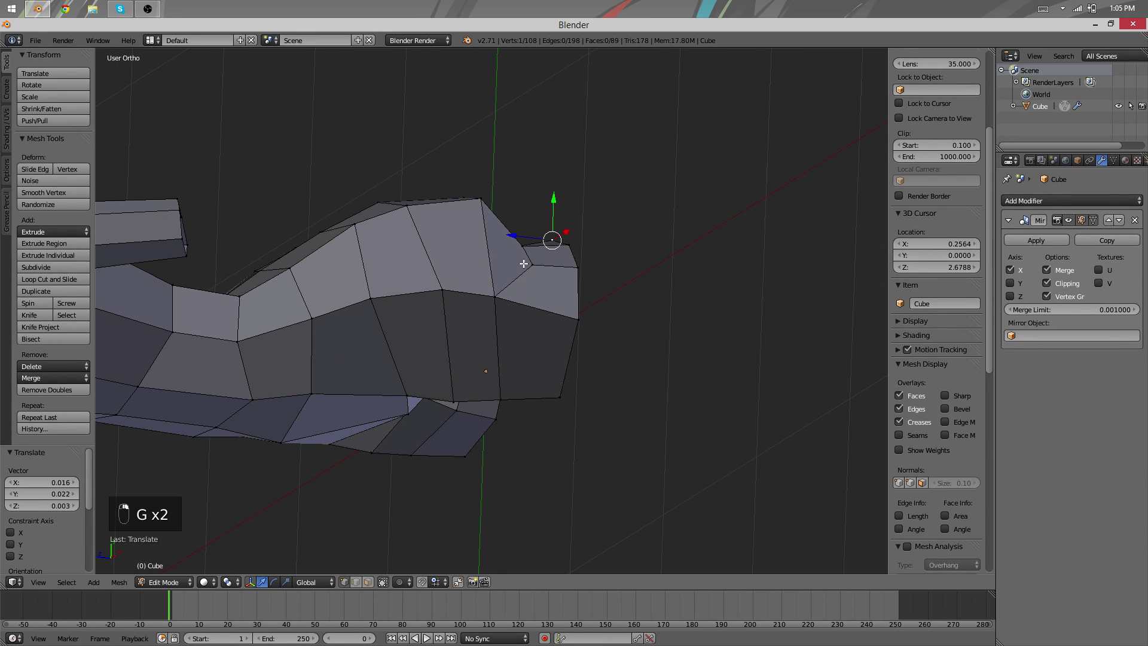
{"action": "right_click", "coordinate": [531, 263], "text": "shift"}
{"action": "key", "text": "shift+g"}
{"action": "key", "text": "g"}
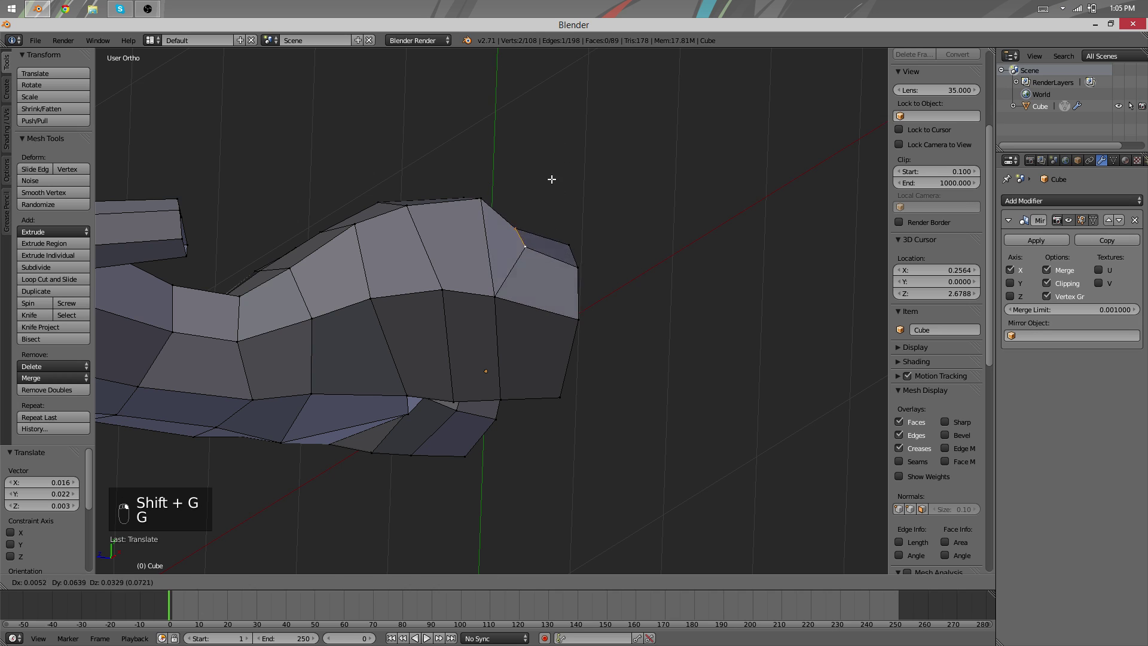
{"action": "middle_click_drag", "start_coordinate": [699, 129], "coordinate": [491, 209]}
Scale down the leg opening's lower rim in side view and shift it -0.078 along Y onto the reference leg
{"action": "key", "text": "z"}
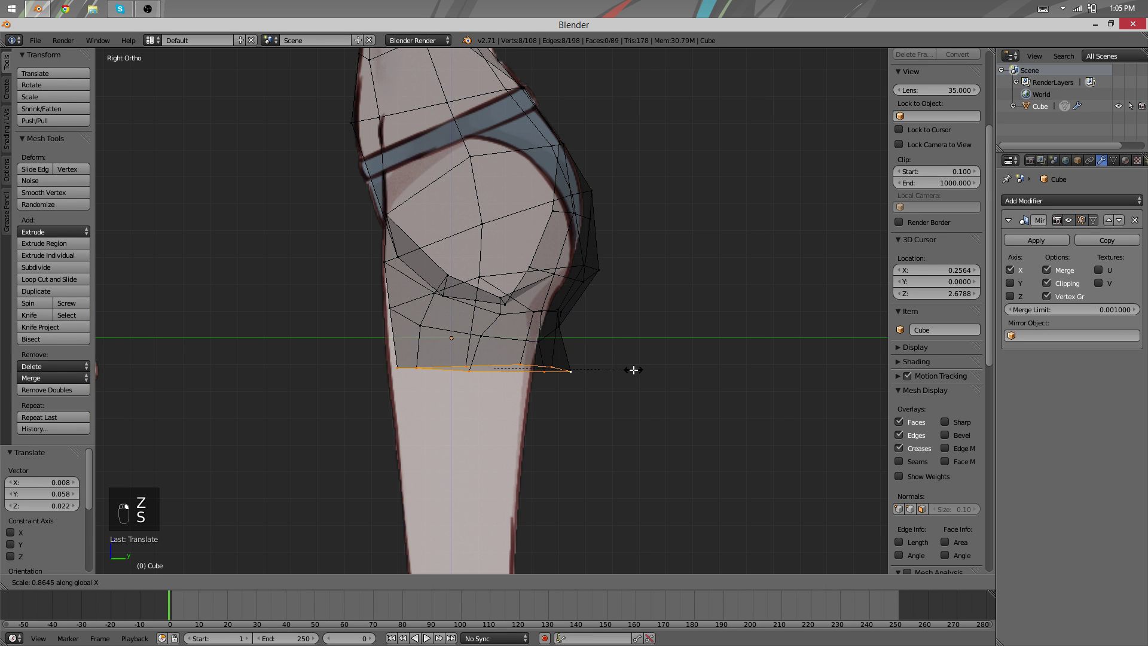
{"action": "left_click", "coordinate": [629, 370]}
{"action": "key", "text": "g"}
{"action": "key", "text": "y"}
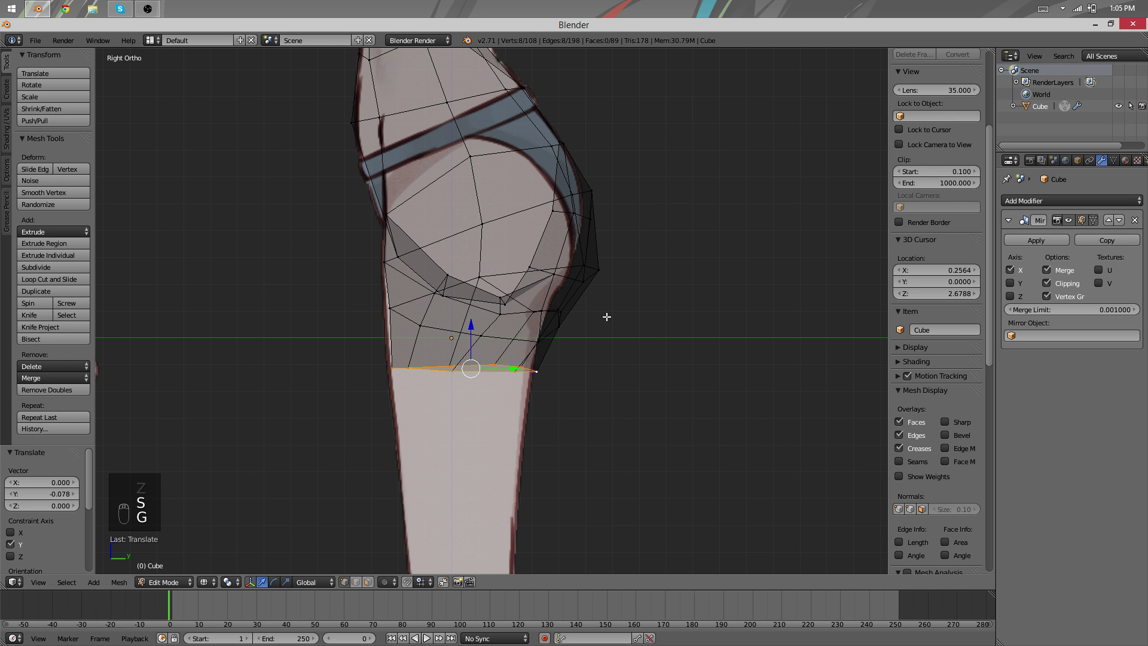
Move the buttock's three rearmost vertices about -0.060 along Y toward the side reference with proportional editing
{"action": "key", "text": "z"}
{"action": "key", "text": "z"}
{"action": "right_click", "coordinate": [598, 269]}
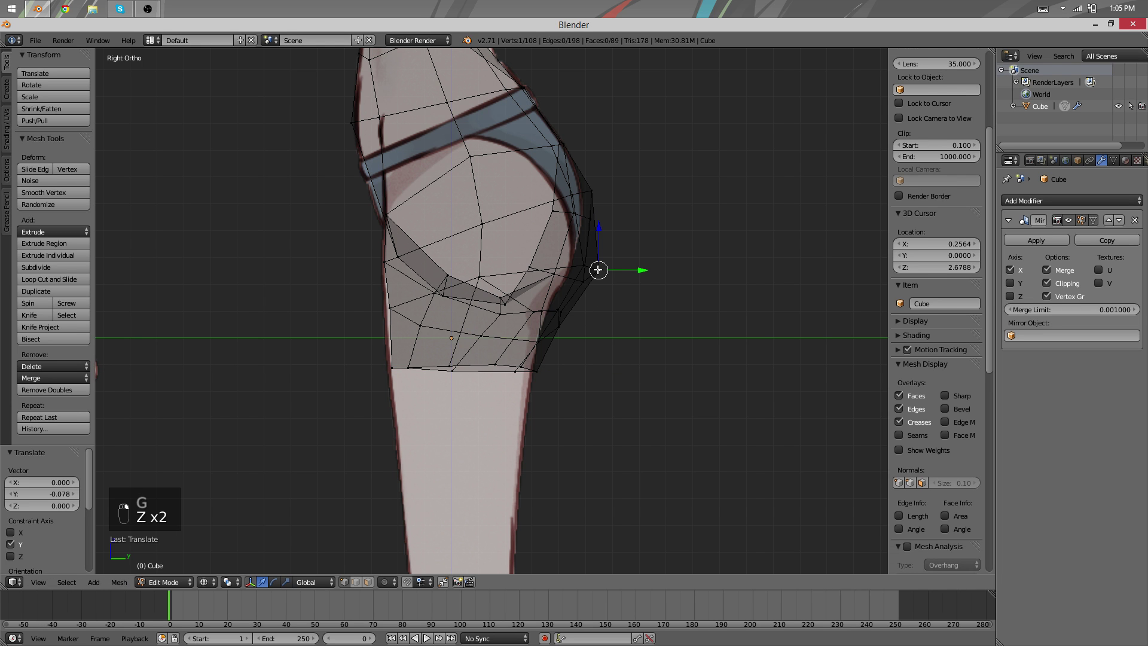
{"action": "right_click", "coordinate": [587, 273], "text": "shift"}
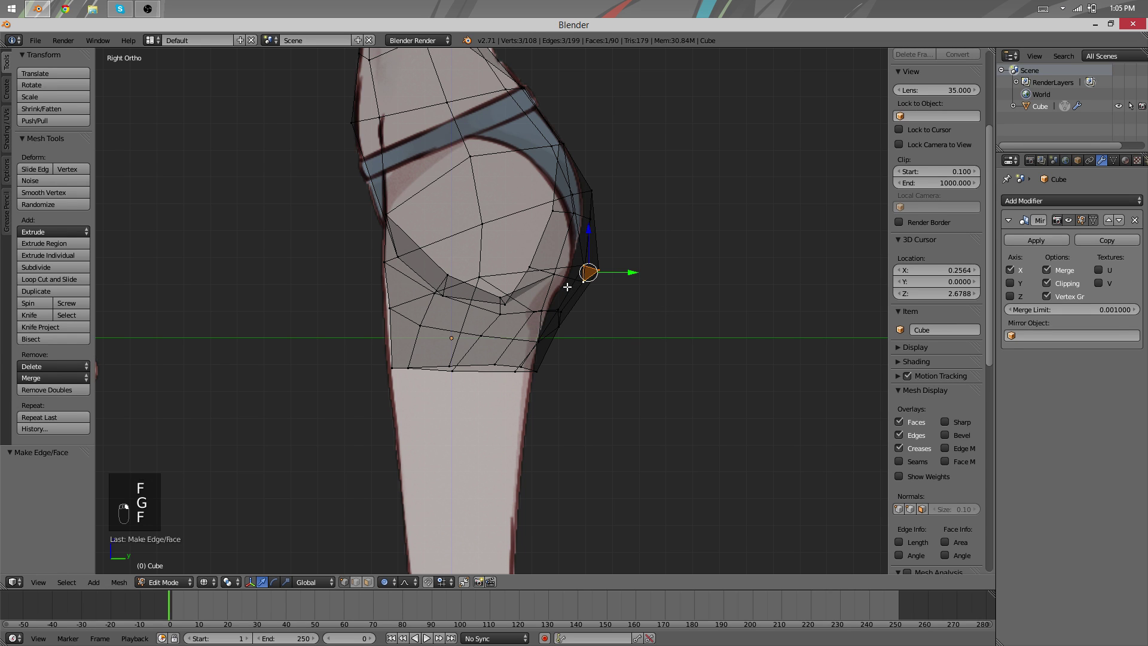
{"action": "left_click", "coordinate": [611, 293]}
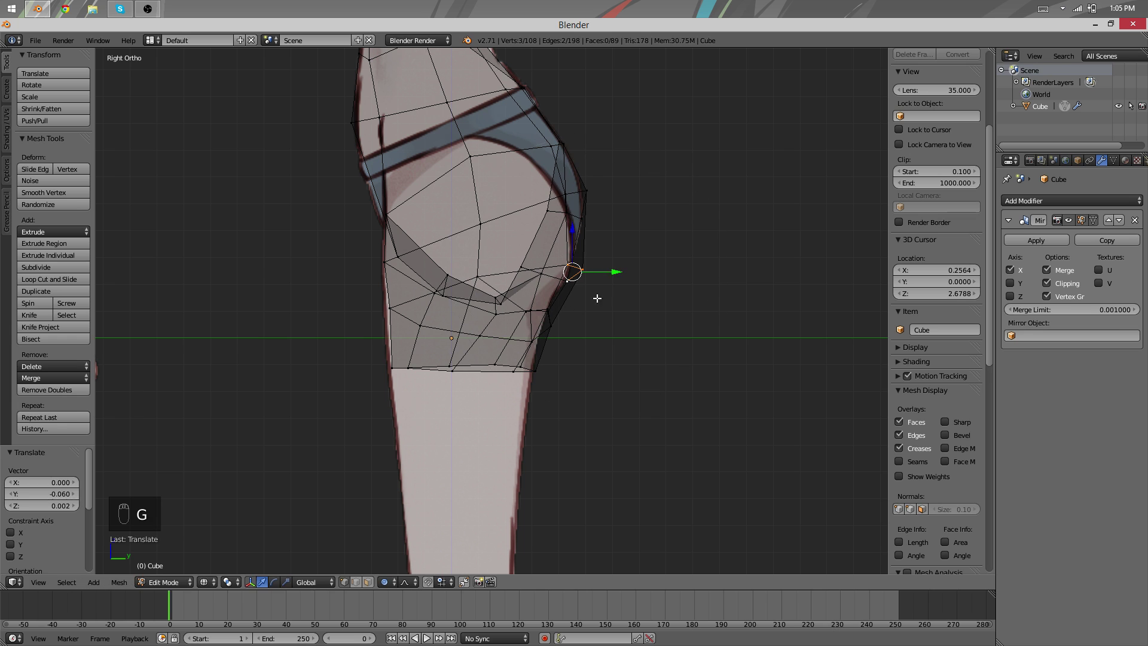
Fit the remaining rear-thigh and lower buttock vertices to the reference outline in side view
{"action": "right_click", "coordinate": [568, 320]}
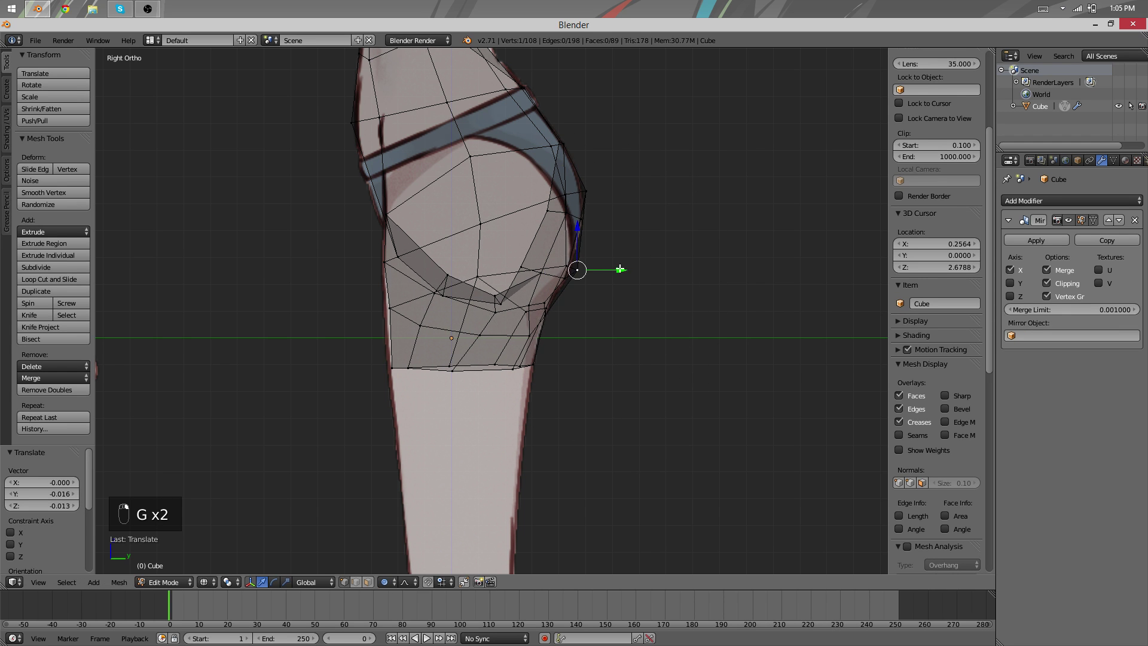
{"action": "left_click", "coordinate": [576, 272]}
{"action": "key", "text": "z"}
Reposition the inner-thigh vertices around the leg opening, checking the shape outside edit mode
{"action": "mouse_move", "coordinate": [576, 271]}
{"action": "middle_mouse_down"}
{"action": "mouse_move", "coordinate": [469, 353]}
{"action": "mouse_move", "coordinate": [566, 413]}
{"action": "mouse_move", "coordinate": [443, 386]}
{"action": "mouse_move", "coordinate": [417, 347]}
{"action": "mouse_move", "coordinate": [558, 409]}
{"action": "mouse_move", "coordinate": [357, 232]}
{"action": "mouse_move", "coordinate": [270, 345]}
{"action": "mouse_move", "coordinate": [548, 339]}
{"action": "mouse_move", "coordinate": [584, 298]}
{"action": "mouse_move", "coordinate": [440, 303]}
{"action": "mouse_move", "coordinate": [487, 387]}
{"action": "middle_mouse_up"}
{"action": "key", "text": "Tab"}
{"action": "key", "text": "Tab"}
{"action": "key", "text": "g"}
{"action": "left_click", "coordinate": [544, 266]}
{"action": "right_click", "coordinate": [447, 308]}
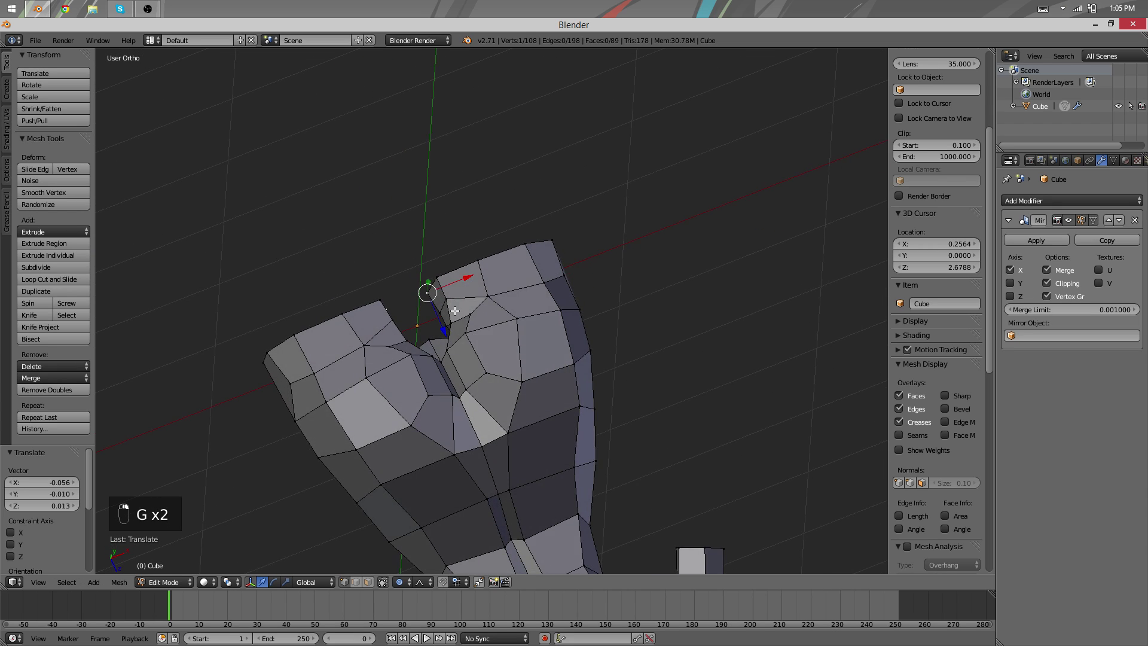
{"action": "right_click", "coordinate": [454, 310]}
{"action": "middle_click_drag", "start_coordinate": [454, 311], "coordinate": [518, 315]}
{"action": "left_click", "coordinate": [557, 477]}
{"action": "left_click_drag", "start_coordinate": [498, 282], "coordinate": [522, 321]}
{"action": "middle_click_drag", "start_coordinate": [503, 324], "coordinate": [473, 247]}
{"action": "key", "text": "g"}
Compare the mesh with the side reference and smooth the selected thigh vertex
{"action": "key", "text": "Tab"}
{"action": "key", "text": "KP_3"}
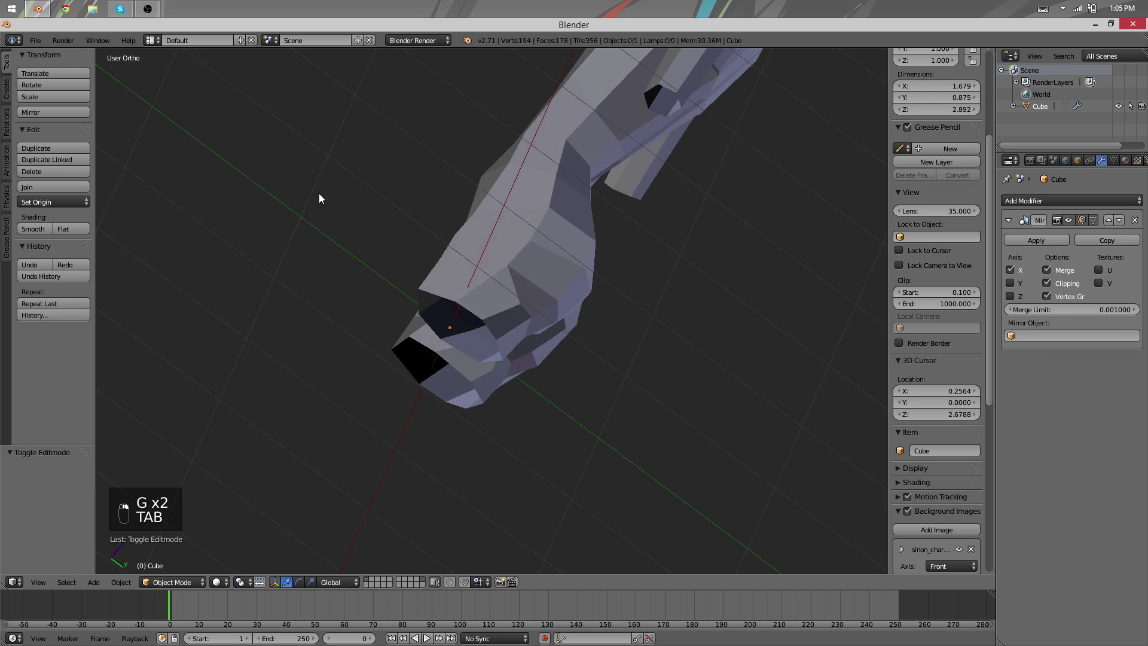
{"action": "key", "text": "z"}
{"action": "key", "text": "Tab"}
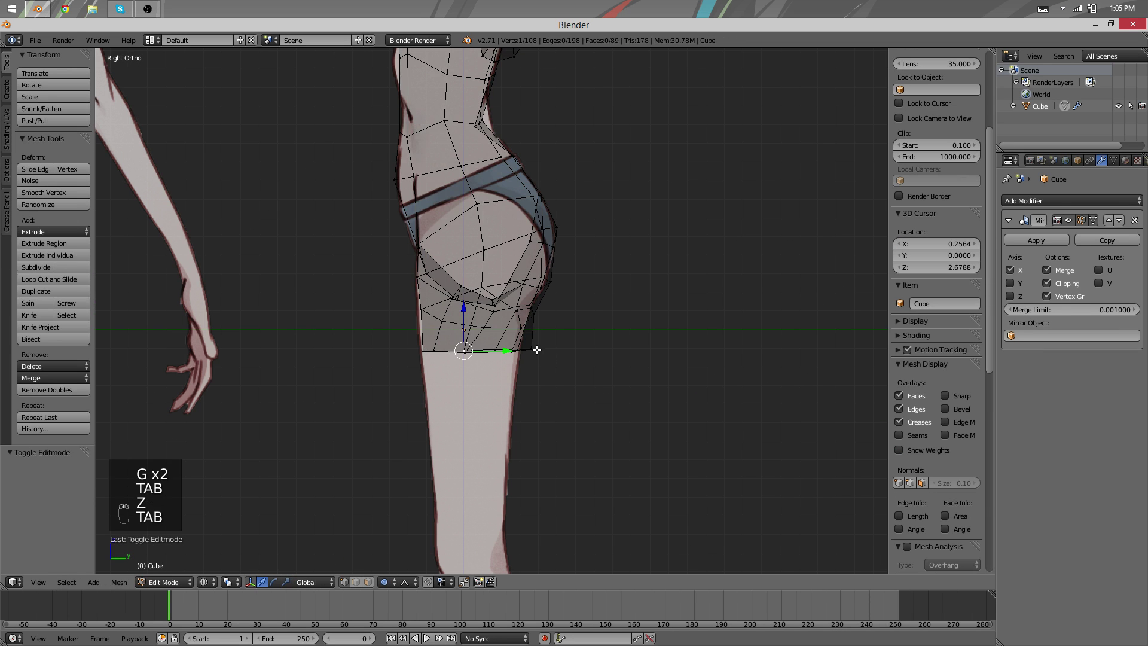
{"action": "scroll", "coordinate": [543, 317], "scroll_direction": "down", "scroll_amount": 3}
{"action": "scroll", "coordinate": [533, 340], "scroll_direction": "up", "scroll_amount": 4}
{"action": "key", "text": "z"}
Slide the outer-thigh vertex along its edge by a factor of 0.280 in front view
{"action": "key", "text": "KP_1"}
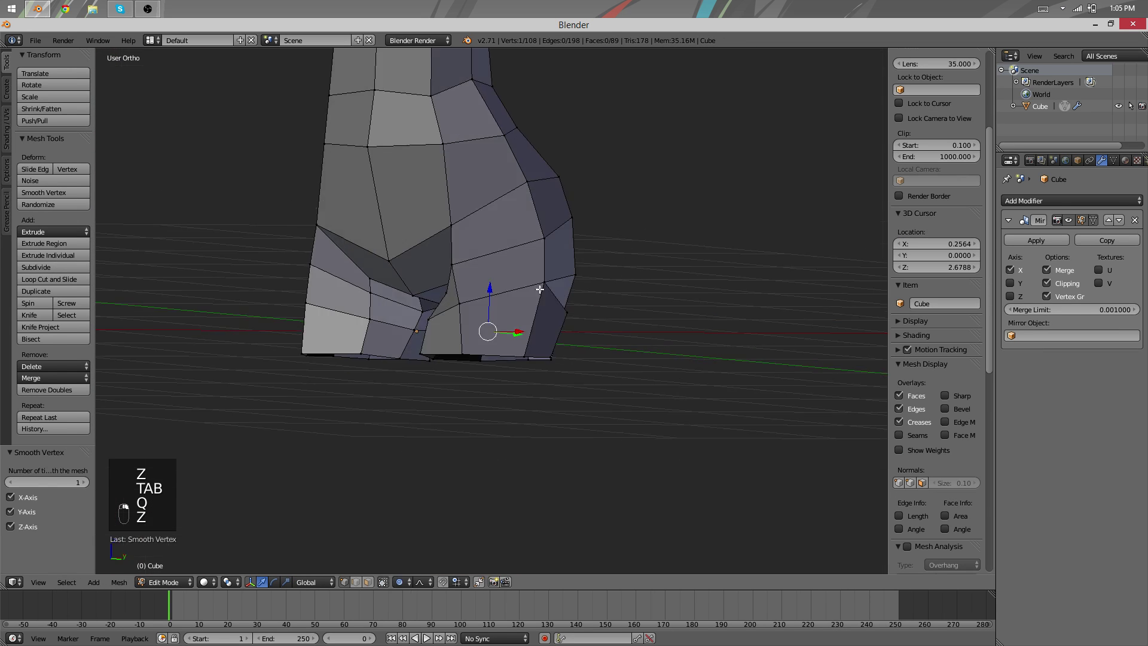
{"action": "key", "text": "Tab"}
{"action": "key", "text": "Tab"}
{"action": "key", "text": "Tab"}
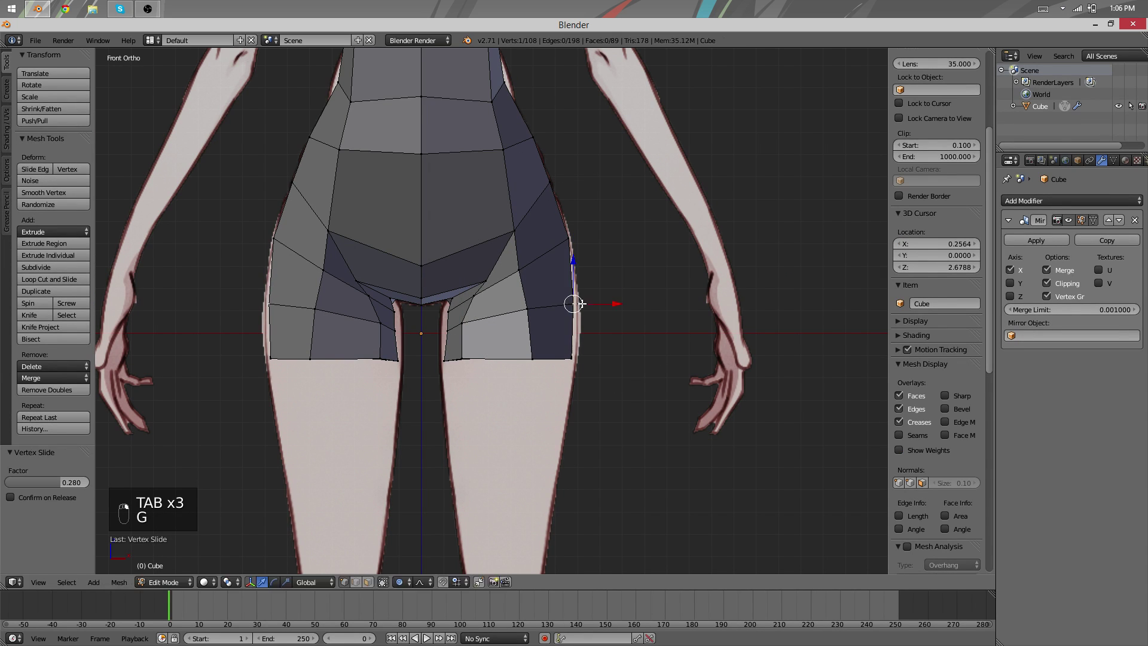
Select the inner-thigh edge beside the crotch and reposition it to refine the leg opening
{"action": "key", "text": "Tab"}
{"action": "key", "text": "z"}
{"action": "key", "text": "z"}
{"action": "middle_click_drag", "start_coordinate": [594, 287], "coordinate": [513, 330]}
{"action": "key", "text": "Tab"}
{"action": "right_click", "coordinate": [447, 286]}
{"action": "right_click", "coordinate": [491, 302]}
{"action": "key", "text": "g"}
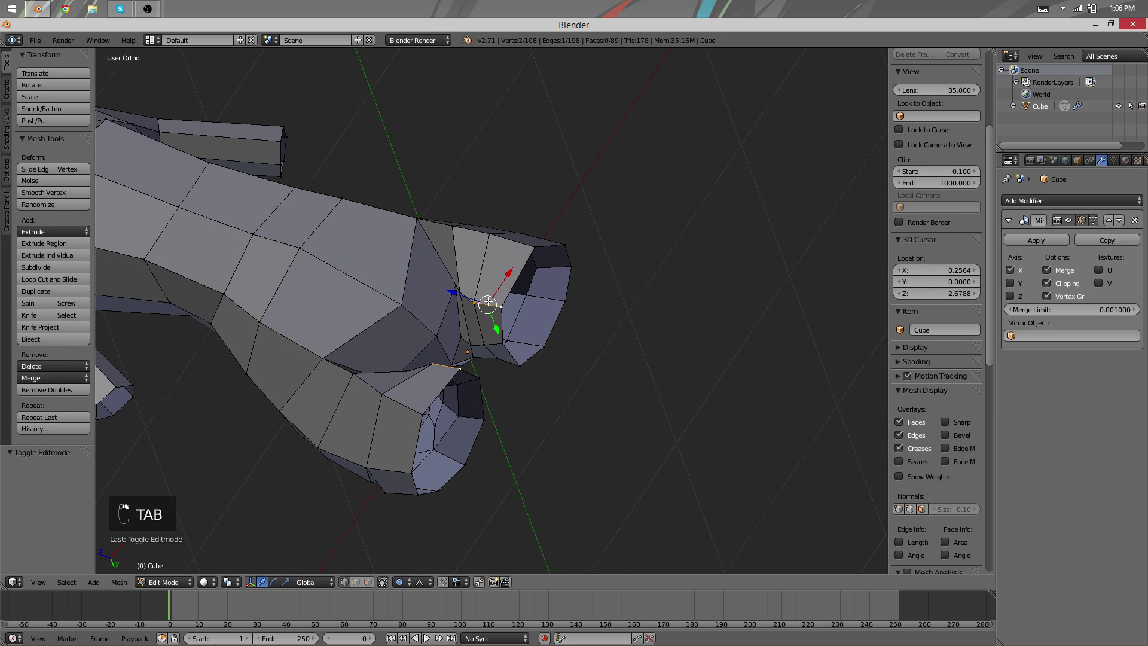
{"action": "left_click", "coordinate": [494, 295]}
{"action": "key", "text": "Tab"}
Adjust the placement of the inner-thigh geometry around the crotch, checking the shape outside edit mode
{"action": "middle_click_drag", "start_coordinate": [535, 294], "coordinate": [518, 317]}
{"action": "scroll", "coordinate": [595, 237], "scroll_direction": "down", "scroll_amount": 5}
{"action": "scroll", "coordinate": [517, 317], "scroll_direction": "up", "scroll_amount": 5}
{"action": "middle_click_drag", "start_coordinate": [657, 321], "coordinate": [593, 323]}
{"action": "key", "text": "Tab"}
{"action": "right_click", "coordinate": [411, 320]}
{"action": "key", "text": "q"}
{"action": "middle_click_drag", "start_coordinate": [408, 547], "coordinate": [505, 314]}
{"action": "key", "text": "Tab"}
{"action": "key", "text": "Tab"}
{"action": "right_click", "coordinate": [501, 312]}
{"action": "key", "text": "g"}
{"action": "left_click", "coordinate": [491, 306]}
{"action": "key", "text": "Tab"}
Examine the torso, buttocks and thigh surfaces from several angles outside edit mode
{"action": "middle_click_drag", "start_coordinate": [420, 318], "coordinate": [434, 242]}
{"action": "scroll", "coordinate": [384, 346], "scroll_direction": "up", "scroll_amount": 4}
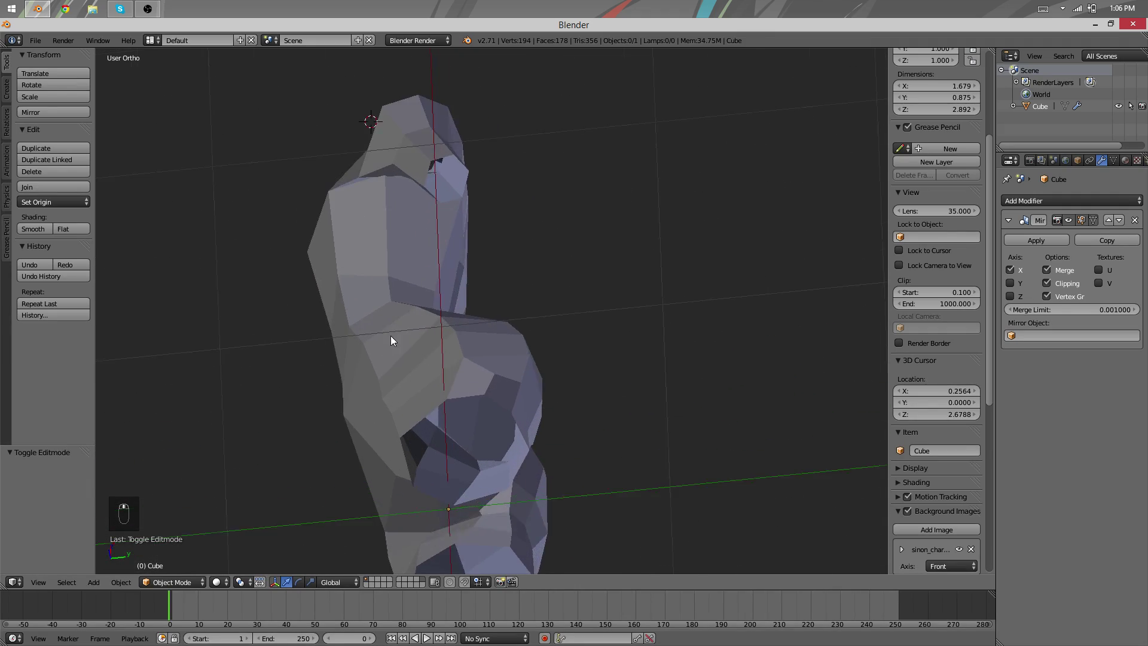
{"action": "middle_click_drag", "start_coordinate": [385, 347], "coordinate": [323, 293]}
{"action": "key", "text": "Tab"}
{"action": "key", "text": "Tab"}
{"action": "scroll", "coordinate": [343, 299], "scroll_direction": "up", "scroll_amount": 2}
{"action": "scroll", "coordinate": [437, 345], "scroll_direction": "down", "scroll_amount": 5}
{"action": "middle_click_drag", "start_coordinate": [512, 311], "coordinate": [564, 373]}
{"action": "middle_click_drag", "start_coordinate": [452, 334], "coordinate": [317, 367]}
{"action": "scroll", "coordinate": [496, 345], "scroll_direction": "up", "scroll_amount": 5}
{"action": "middle_click_drag", "start_coordinate": [496, 345], "coordinate": [496, 504]}
Nudge the selected inner-thigh edge and the geometry next to it to smooth the crotch transition, and check the whole body
{"action": "key", "text": "Tab"}
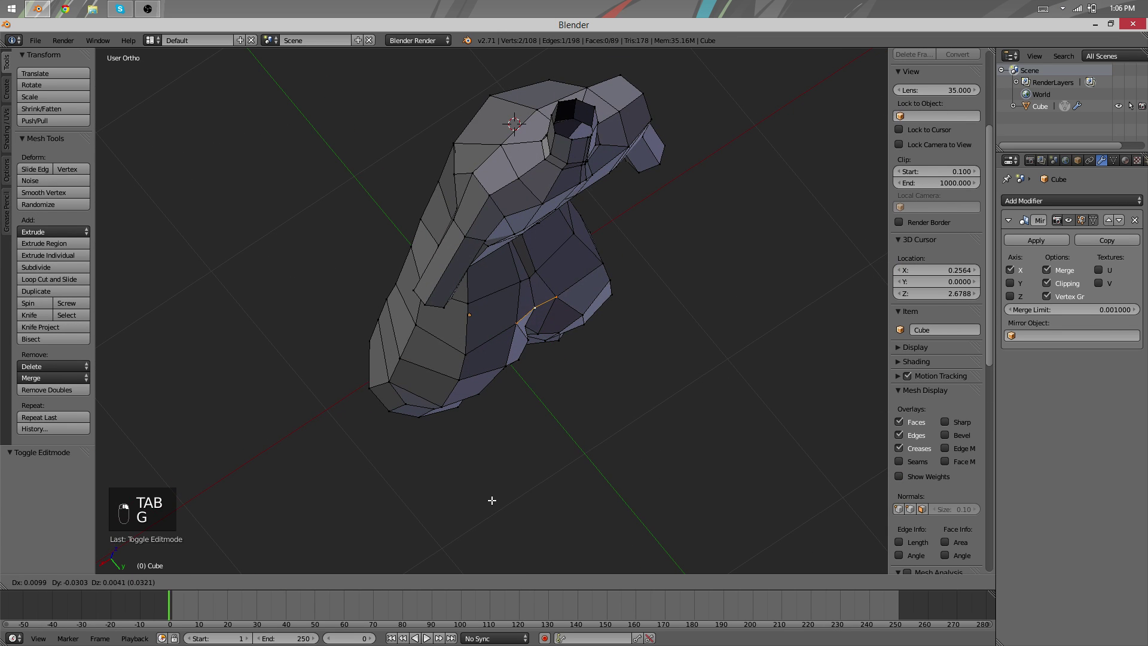
{"action": "left_click", "coordinate": [492, 500]}
{"action": "right_click", "coordinate": [533, 305]}
{"action": "key", "text": "g"}
{"action": "left_click", "coordinate": [533, 303]}
{"action": "key", "text": "Tab"}
{"action": "middle_click_drag", "start_coordinate": [537, 414], "coordinate": [538, 286]}
{"action": "scroll", "coordinate": [558, 274], "scroll_direction": "up", "scroll_amount": 1}
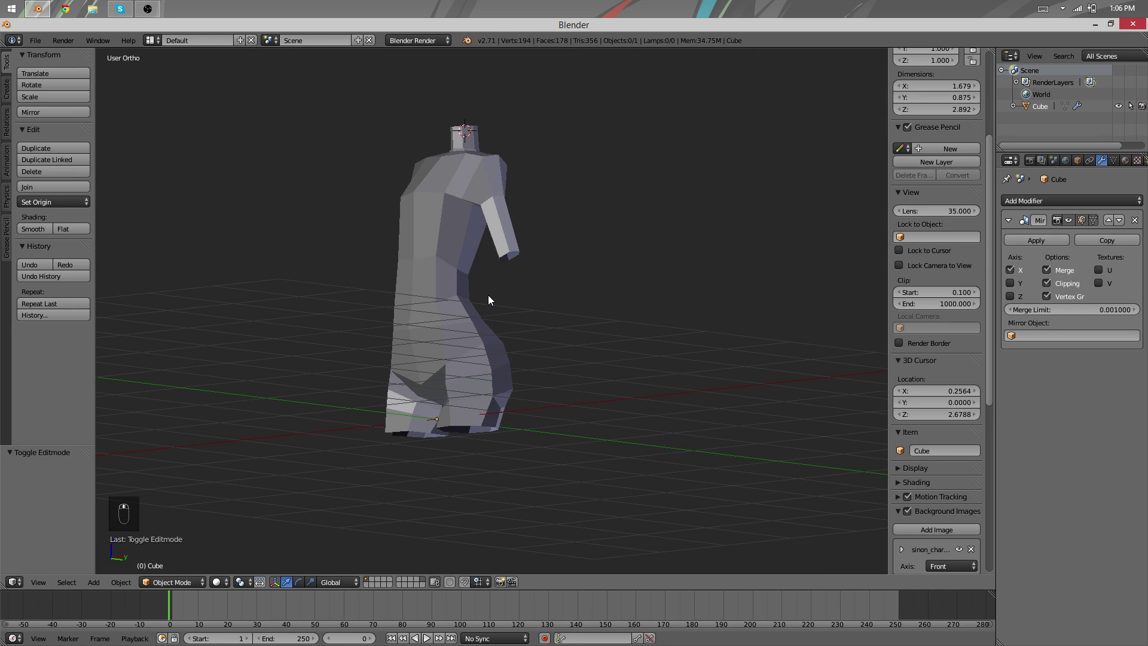